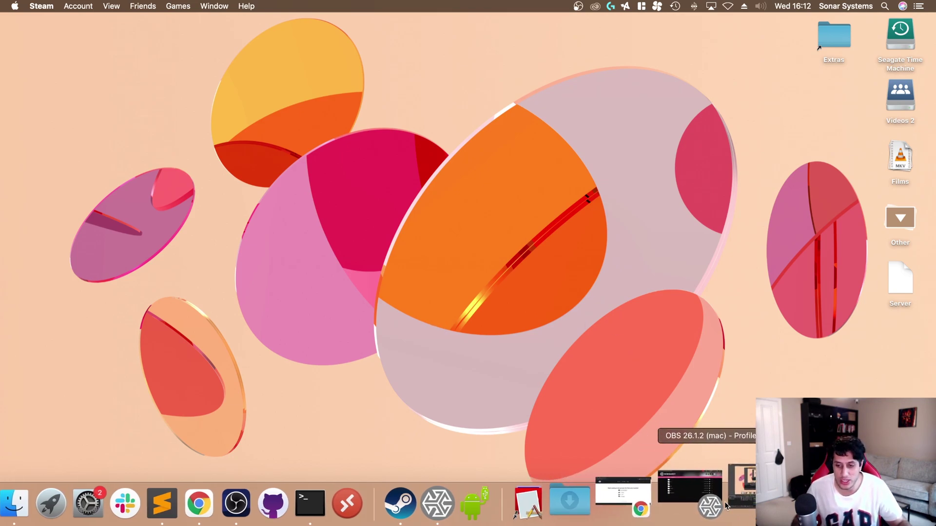
- Bring back the Steam library, scroll to the H games, and view Blue Shift, then Opposing Force
{"action": "left_click", "coordinate": [744, 490]}
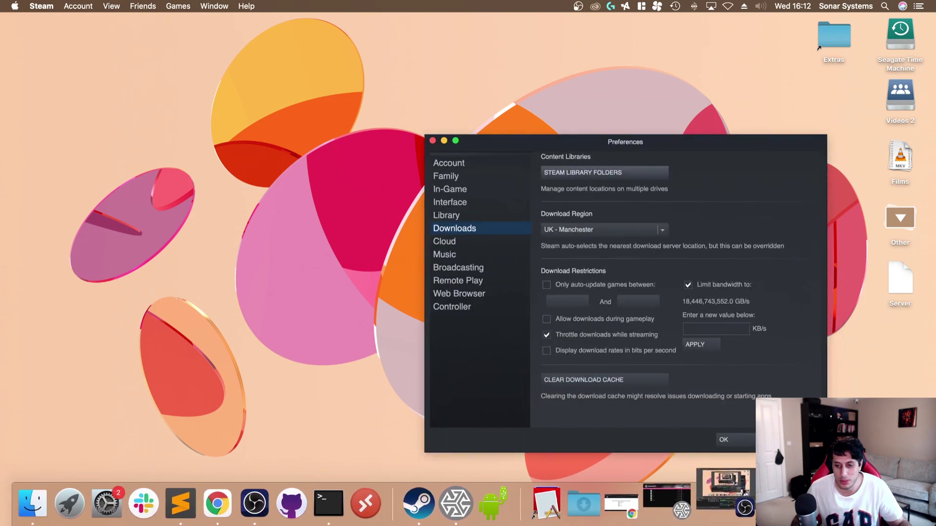
{"action": "left_click", "coordinate": [406, 503]}
{"action": "scroll", "coordinate": [374, 291], "scroll_direction": "down", "scroll_amount": 20}
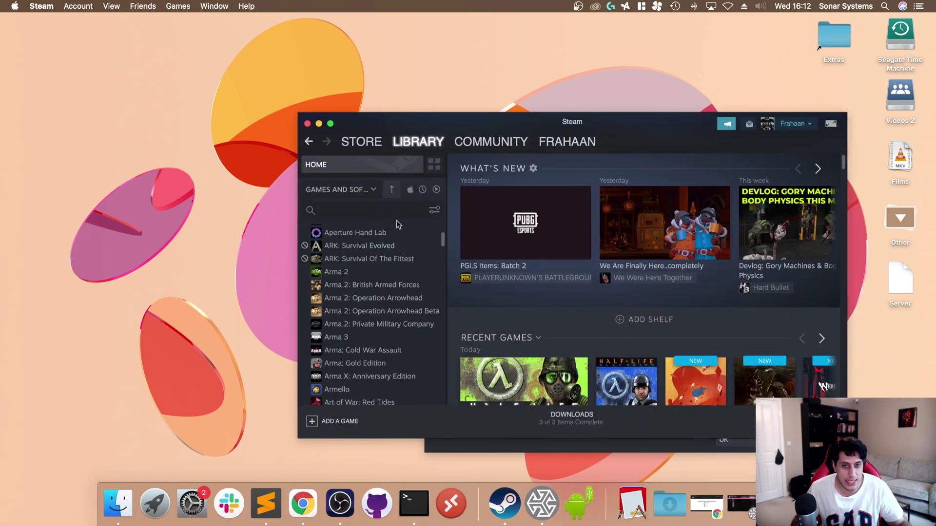
{"action": "scroll", "coordinate": [396, 255], "scroll_direction": "down", "scroll_amount": 15}
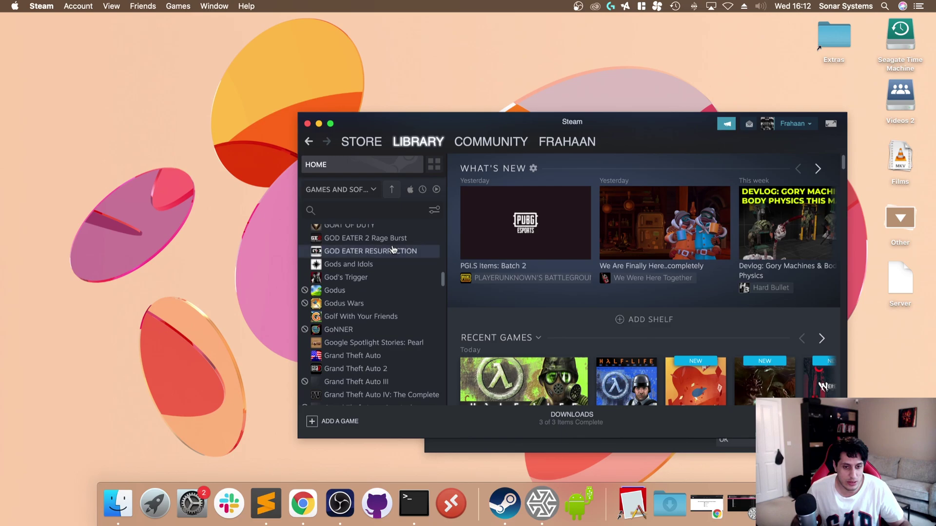
{"action": "scroll", "coordinate": [392, 265], "scroll_direction": "up", "scroll_amount": 10}
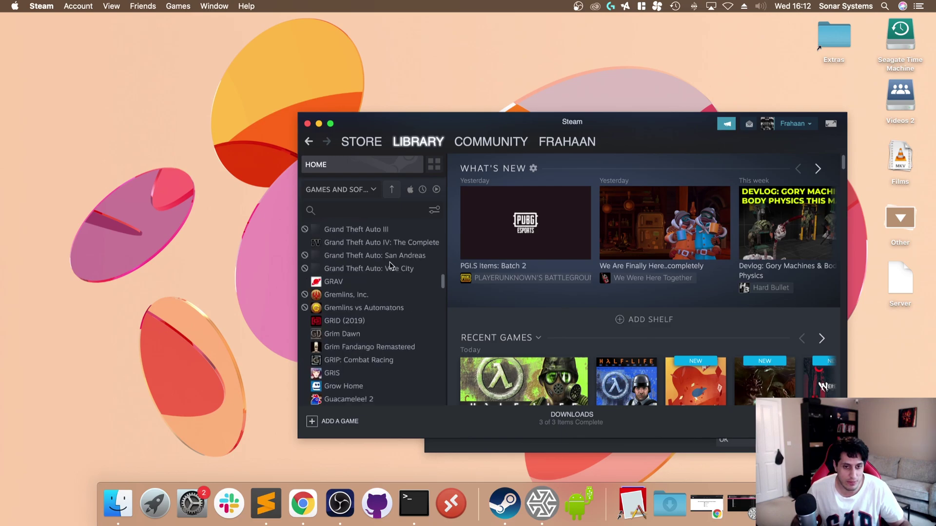
{"action": "scroll", "coordinate": [386, 271], "scroll_direction": "down", "scroll_amount": 3}
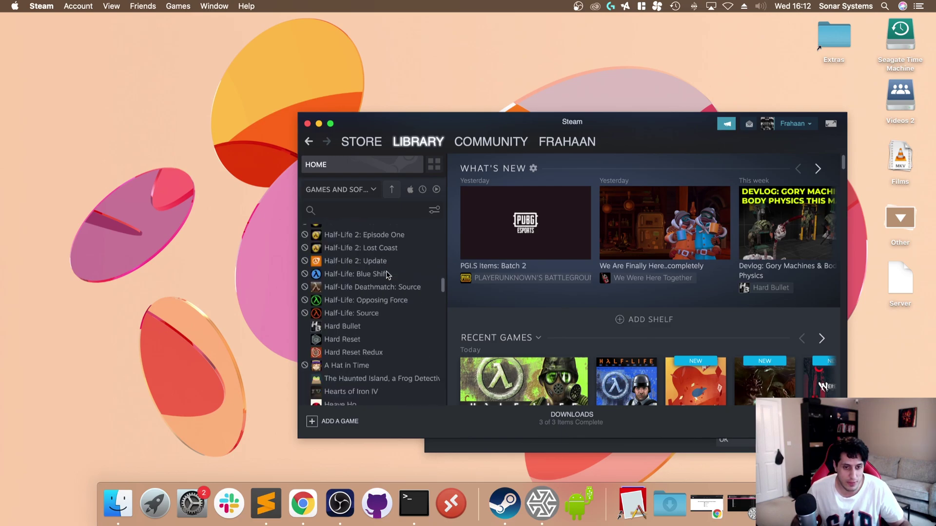
{"action": "left_click", "coordinate": [358, 274]}
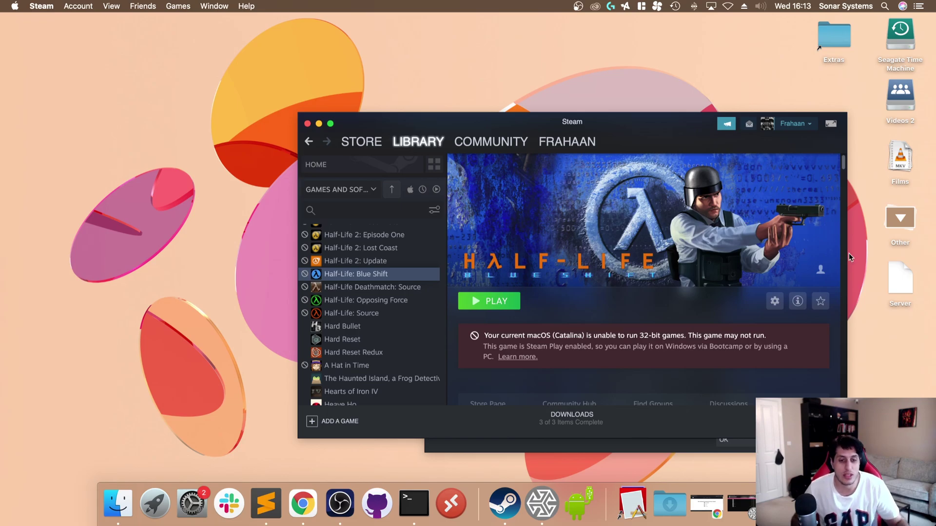
{"action": "left_click", "coordinate": [382, 302]}
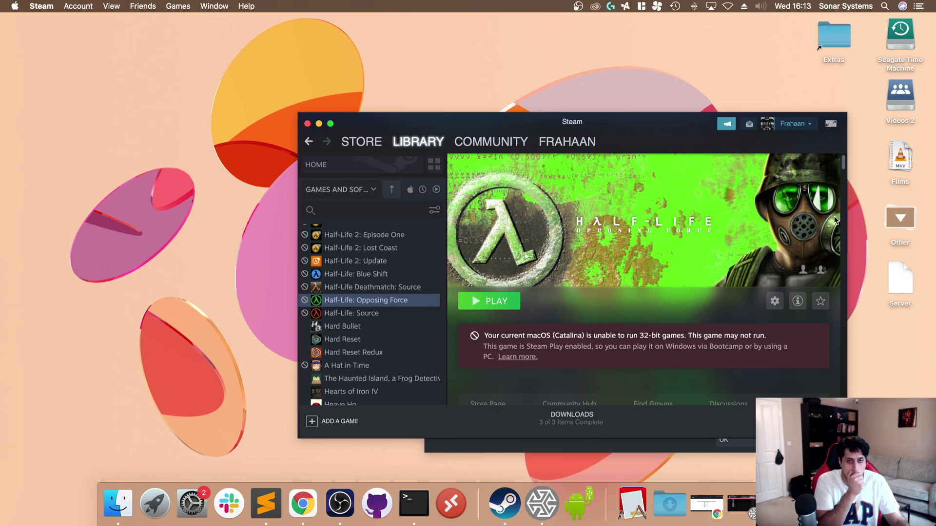
{"action": "left_click", "coordinate": [41, 6]}
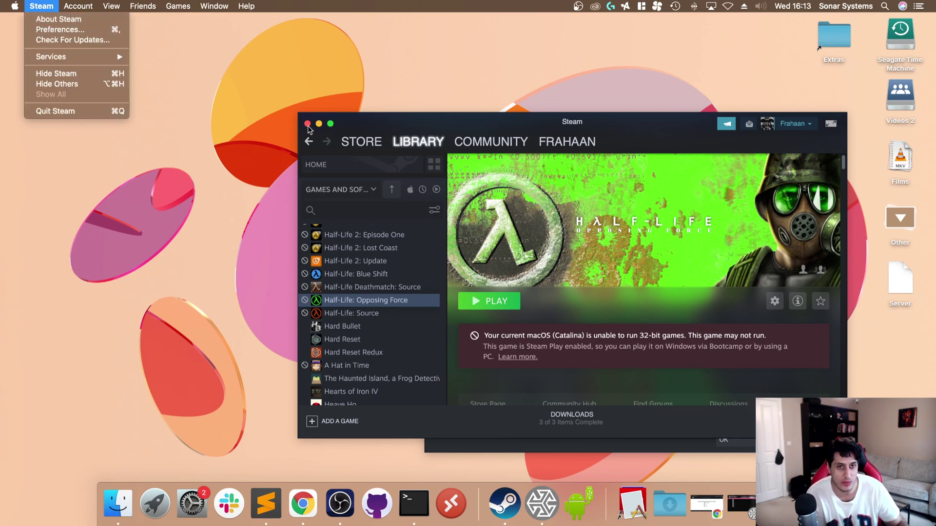
- Close the Steam library and widen the Library Folders dialog to reveal the full Application Support/Steam path
{"action": "left_click", "coordinate": [308, 125]}
{"action": "left_click", "coordinate": [308, 125]}
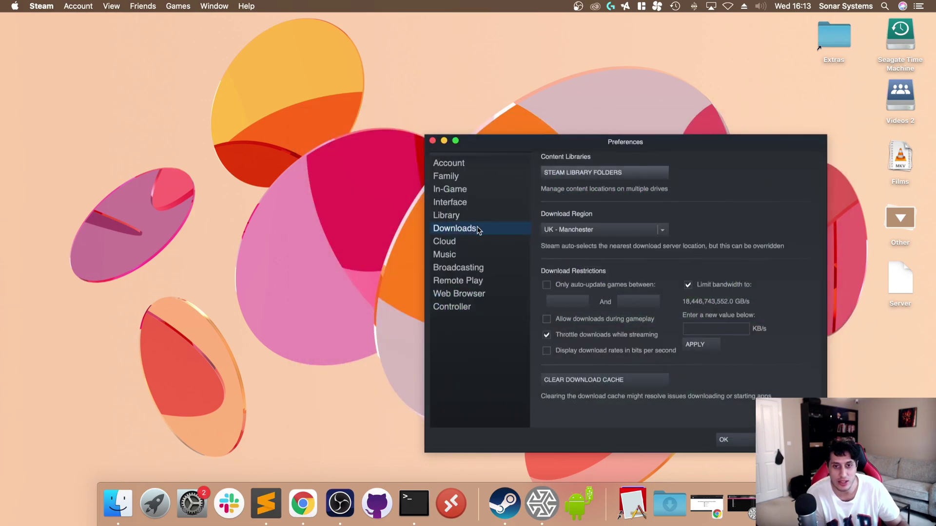
{"action": "left_click", "coordinate": [577, 173]}
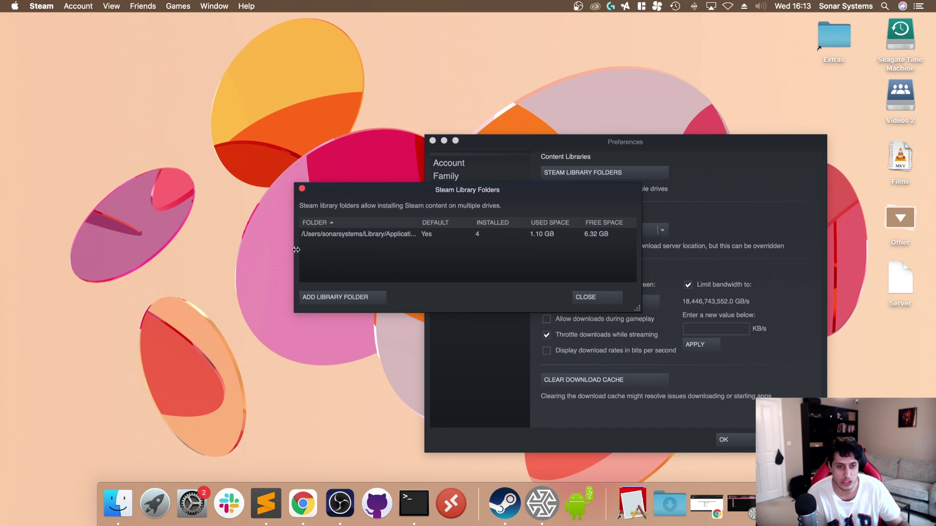
{"action": "left_click_drag", "start_coordinate": [296, 249], "coordinate": [216, 248]}
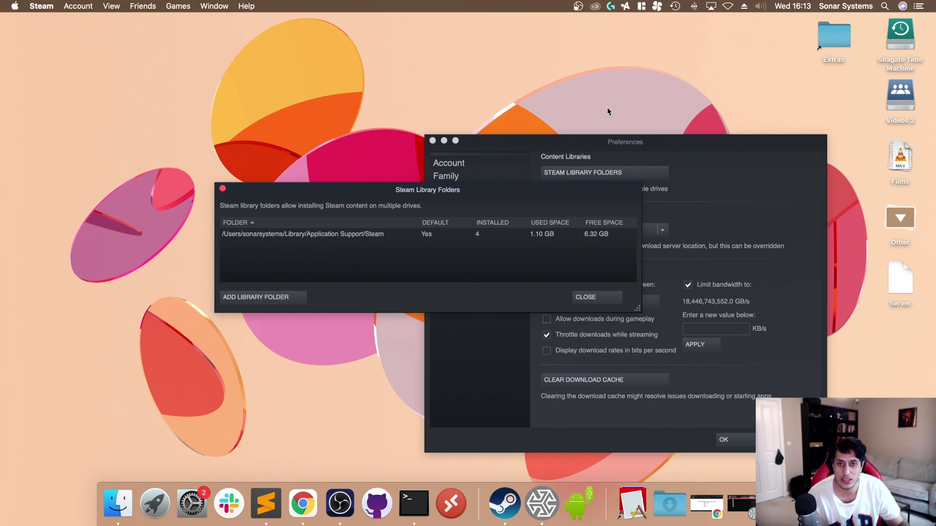
{"action": "double_click", "coordinate": [904, 31]}
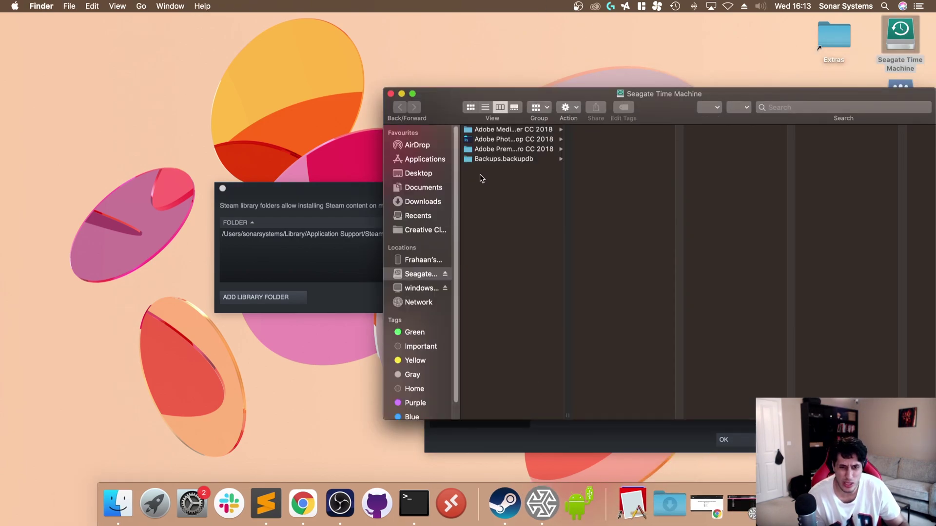
{"action": "left_click", "coordinate": [428, 260]}
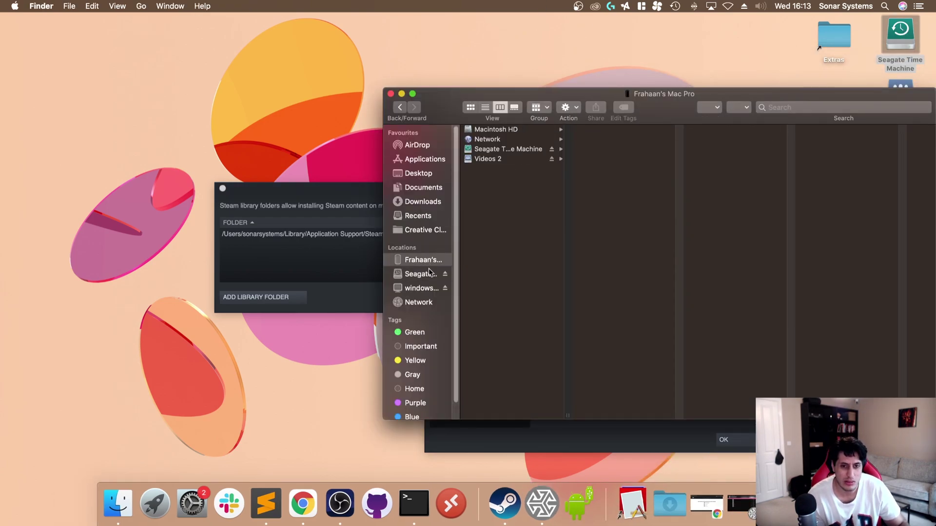
{"action": "left_click", "coordinate": [511, 131]}
{"action": "left_click", "coordinate": [592, 173]}
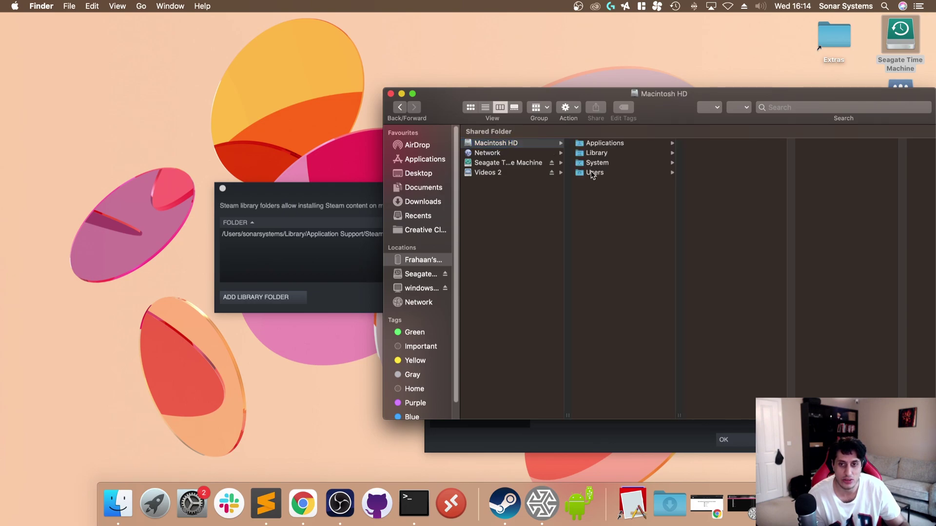
{"action": "left_click", "coordinate": [717, 173]}
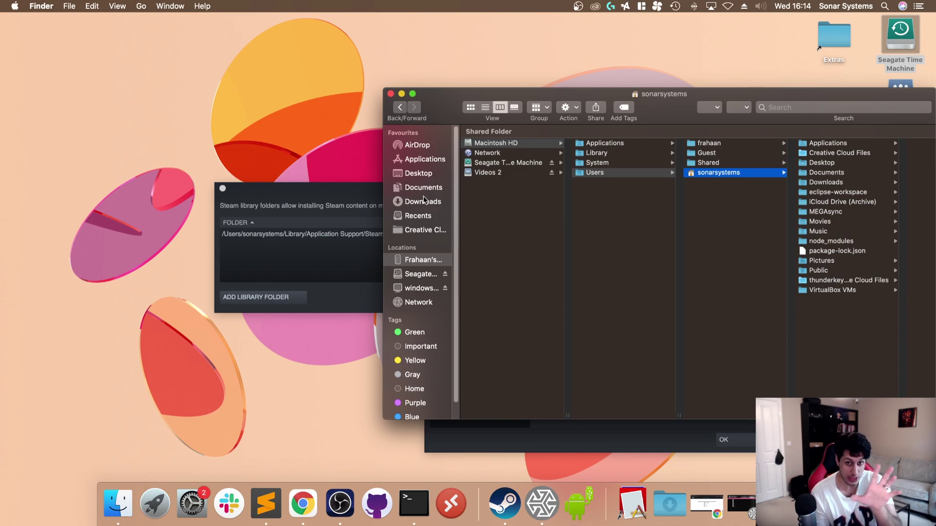
{"action": "left_click", "coordinate": [391, 93]}
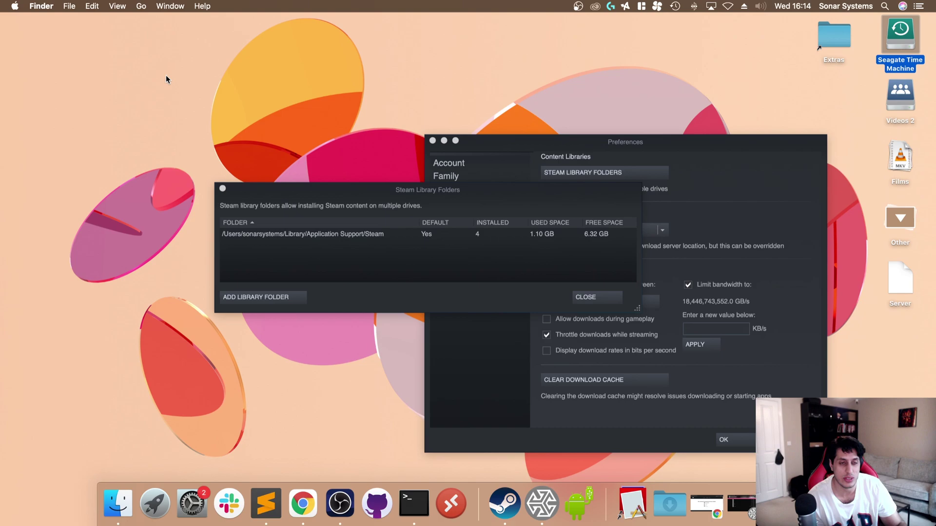
- Use Finder's Go to Folder, trimming the users part of the path, to reach the home Library folder
{"action": "left_click", "coordinate": [76, 38]}
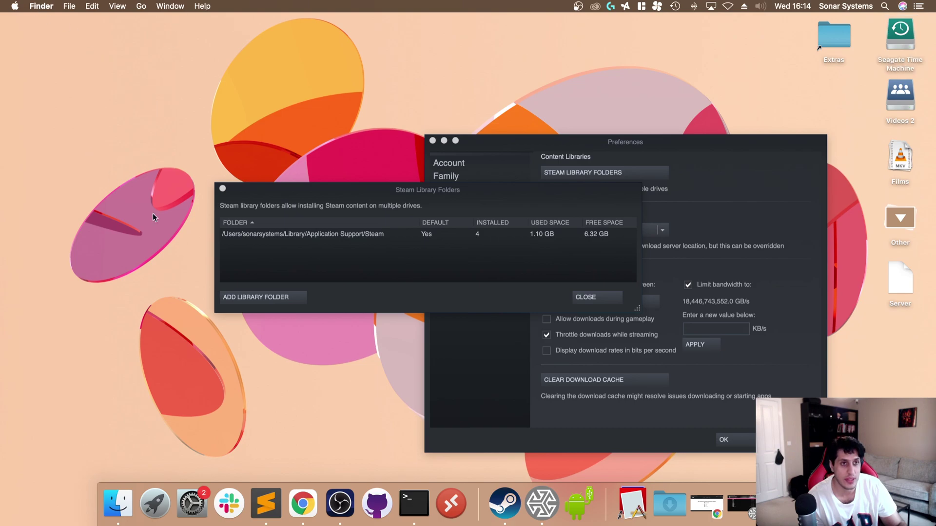
{"action": "right_click", "coordinate": [117, 492]}
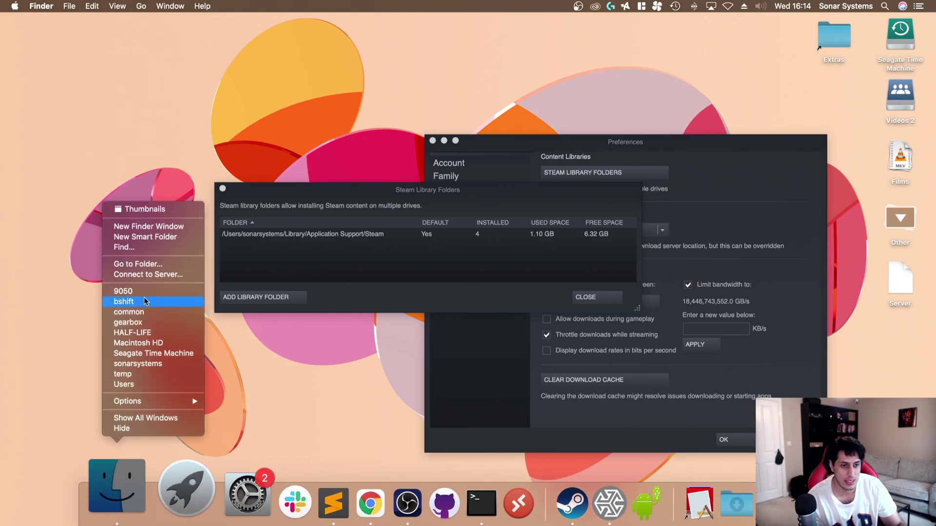
{"action": "left_click", "coordinate": [138, 264]}
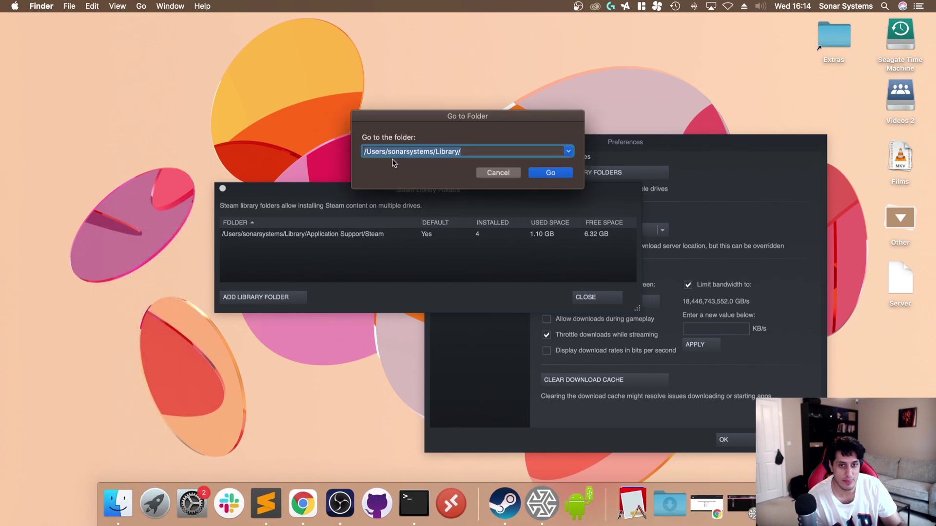
{"action": "left_click", "coordinate": [379, 152]}
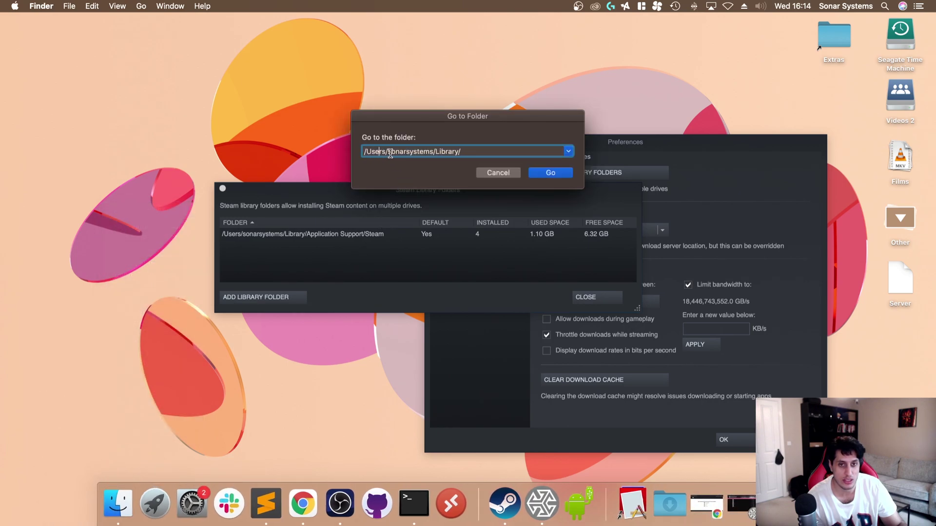
{"action": "left_click_drag", "start_coordinate": [364, 152], "coordinate": [434, 151]}
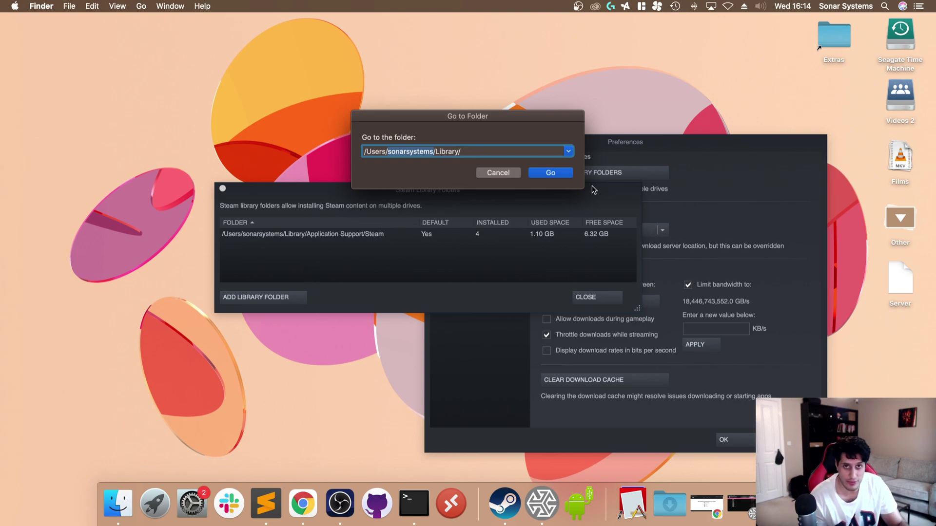
{"action": "left_click", "coordinate": [551, 174]}
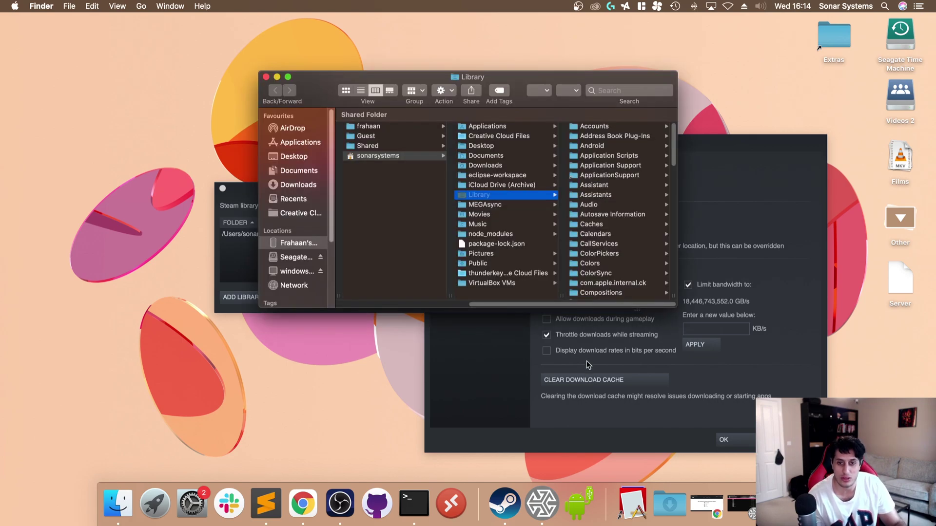
- Browse Library > Application Support > Steam > steamapps > common in Finder
{"action": "scroll", "coordinate": [614, 215], "scroll_direction": "down", "scroll_amount": 1}
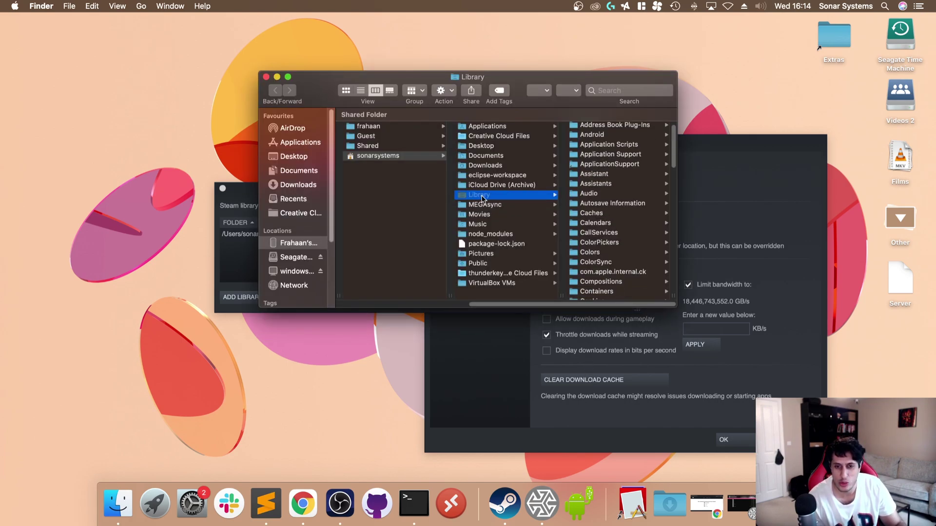
{"action": "scroll", "coordinate": [587, 219], "scroll_direction": "up", "scroll_amount": 1}
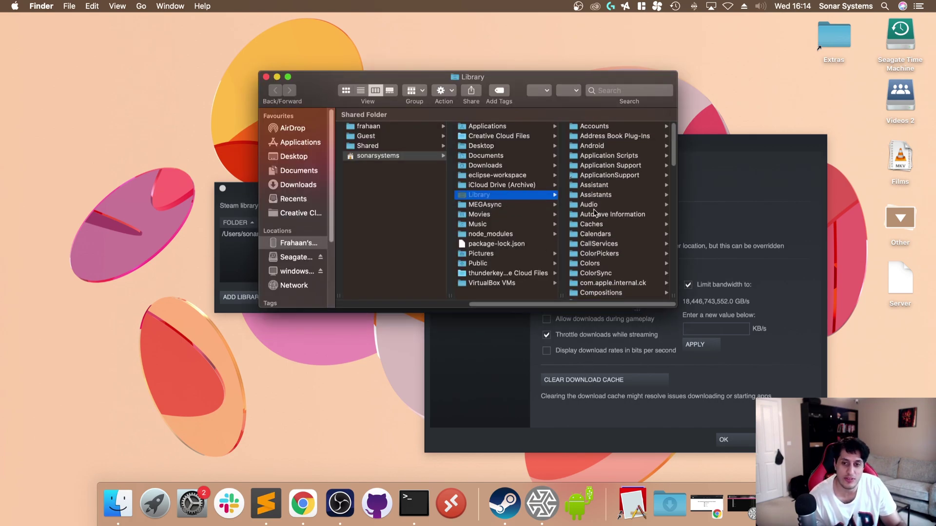
{"action": "left_click", "coordinate": [609, 169]}
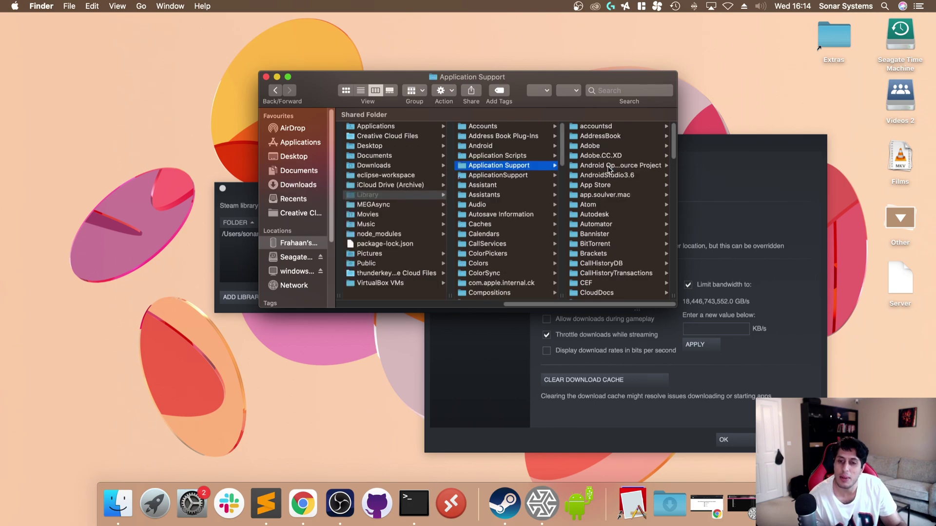
{"action": "scroll", "coordinate": [609, 173], "scroll_direction": "down", "scroll_amount": 10}
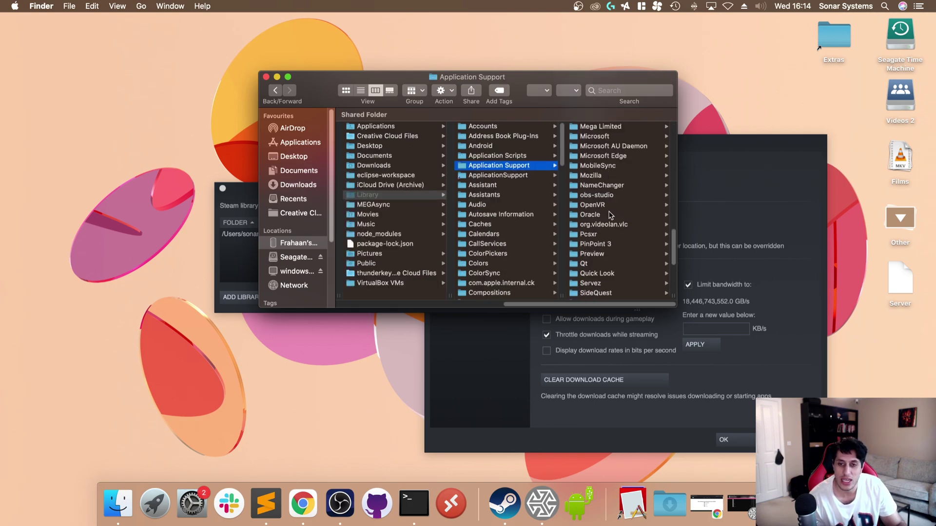
{"action": "scroll", "coordinate": [593, 277], "scroll_direction": "down", "scroll_amount": 3}
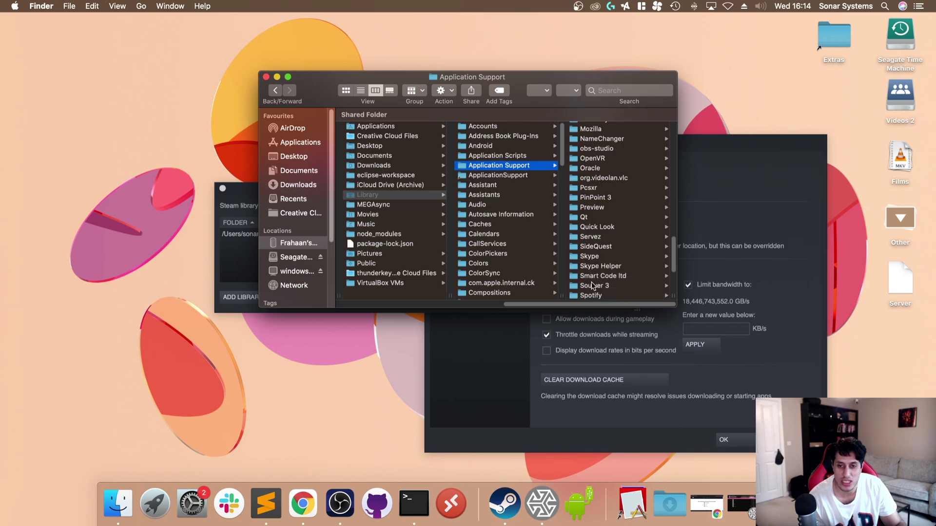
{"action": "scroll", "coordinate": [592, 278], "scroll_direction": "down", "scroll_amount": 2}
{"action": "left_click", "coordinate": [592, 283]}
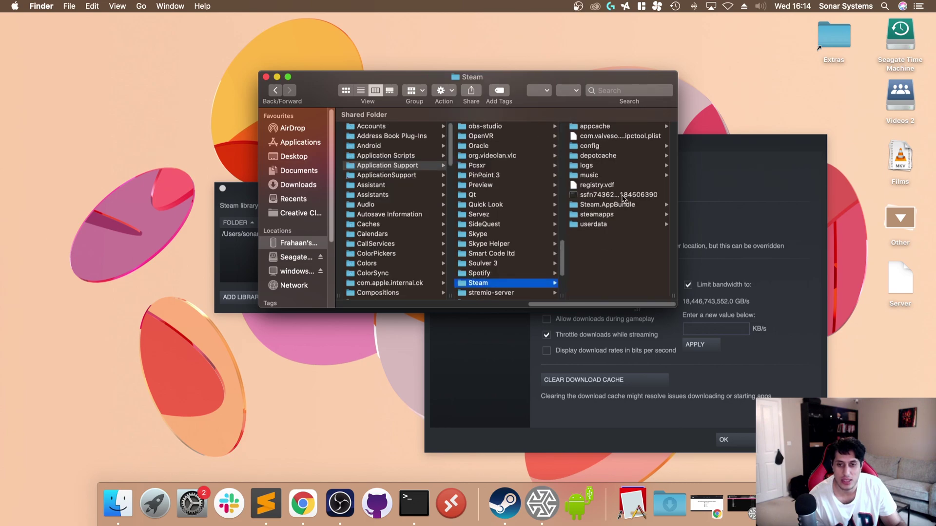
{"action": "left_click", "coordinate": [610, 216]}
{"action": "left_click", "coordinate": [602, 165]}
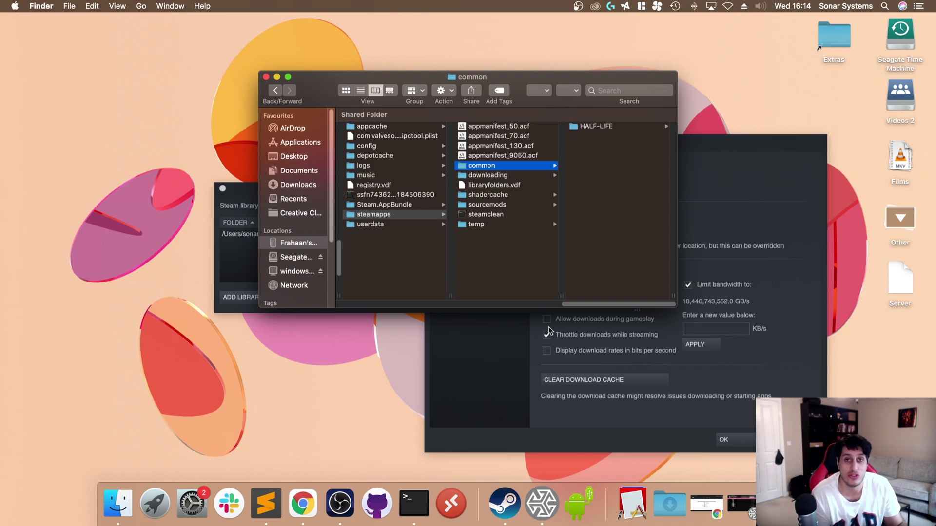
- Open HALF-LIFE, then bshift and gearbox, and move the Finder window to the left
{"action": "left_click", "coordinate": [605, 127]}
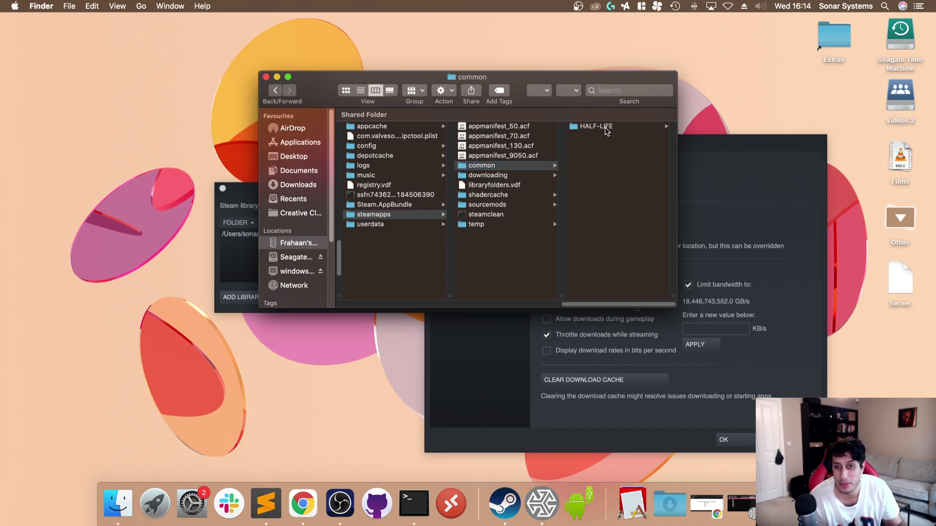
{"action": "left_click", "coordinate": [594, 127]}
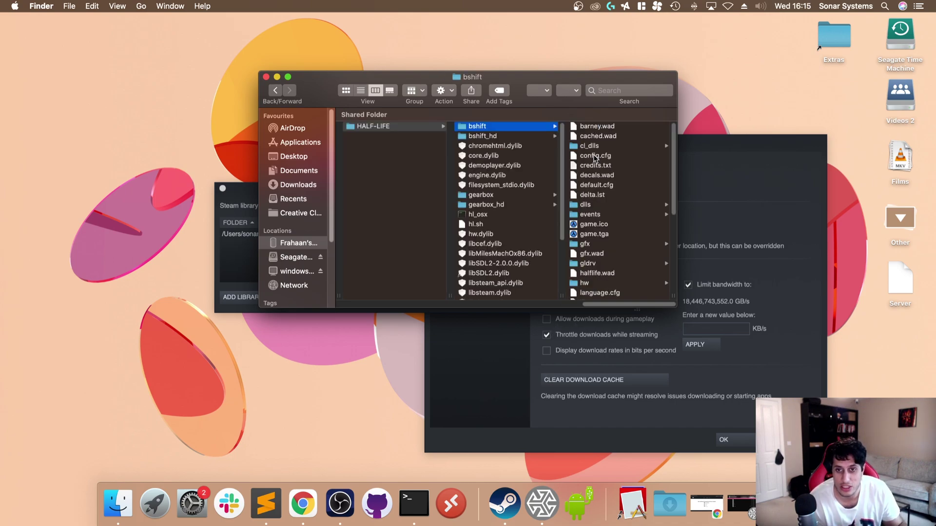
{"action": "left_click", "coordinate": [492, 196]}
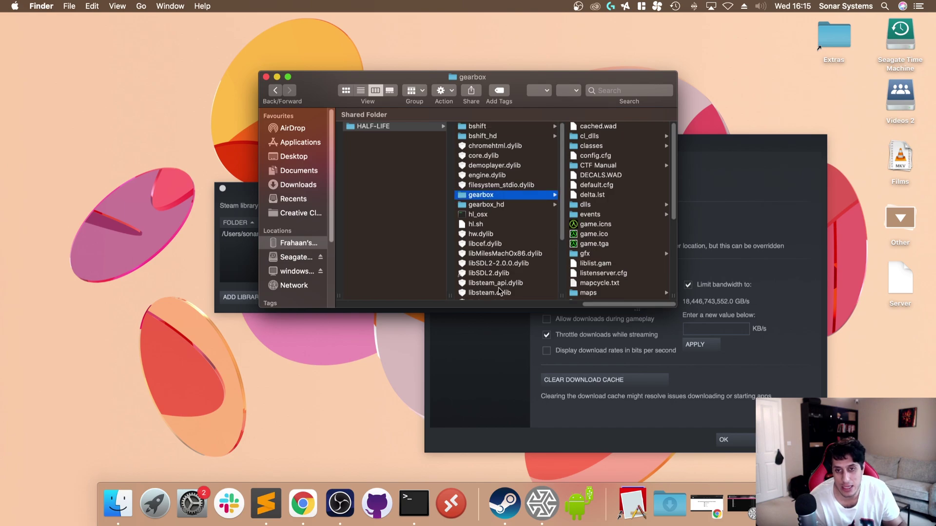
{"action": "left_click_drag", "start_coordinate": [524, 84], "coordinate": [351, 154]}
- Bring SideQuest forward and load its HOME page from the bookmarks menu
{"action": "left_click", "coordinate": [495, 502]}
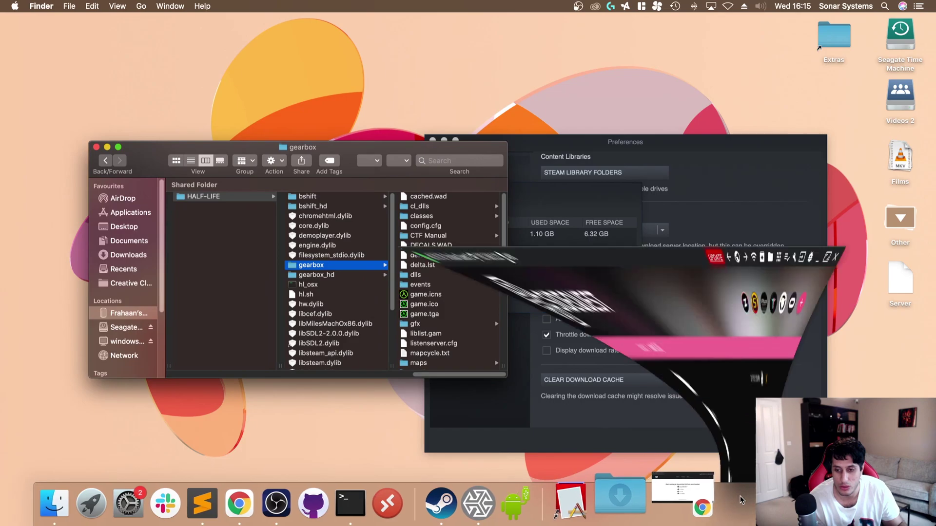
{"action": "left_click", "coordinate": [705, 22]}
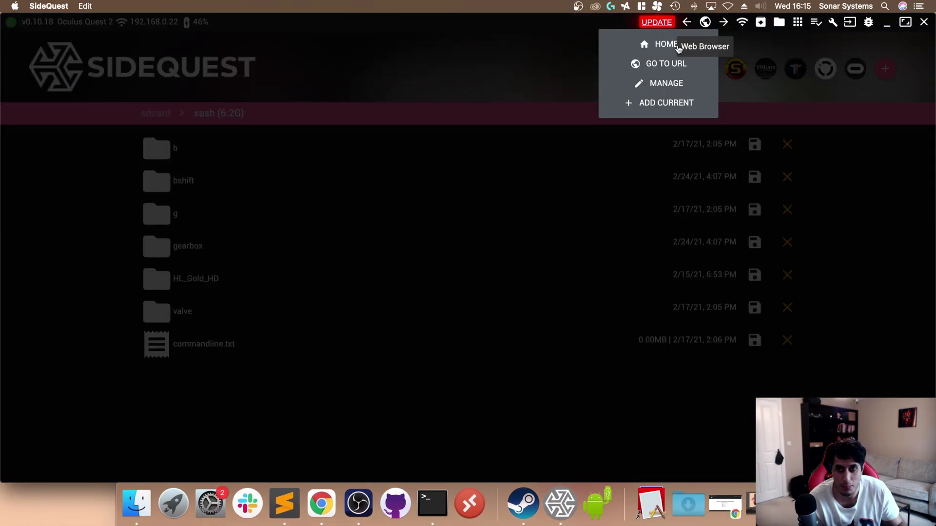
{"action": "left_click", "coordinate": [665, 44]}
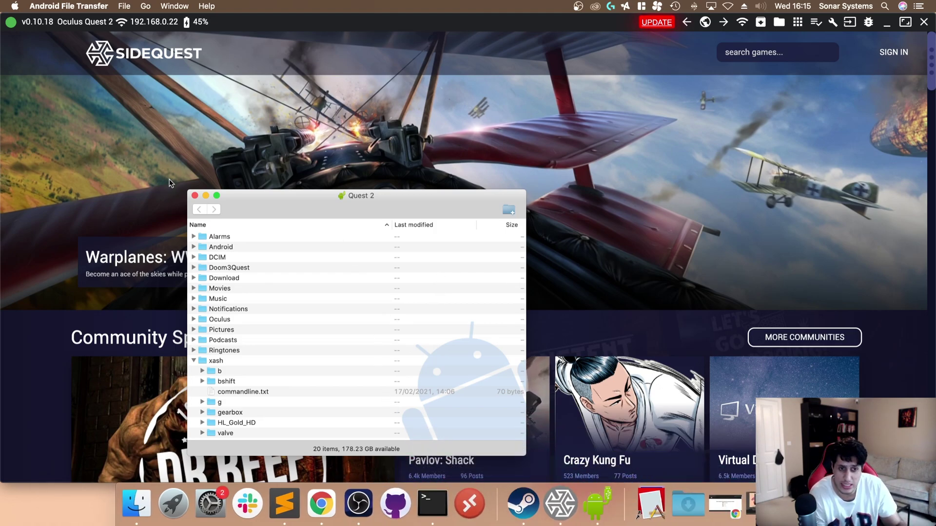
- Close the file transfer window, open the headset file manager, reload sdcard and enter xash
{"action": "left_click", "coordinate": [194, 196]}
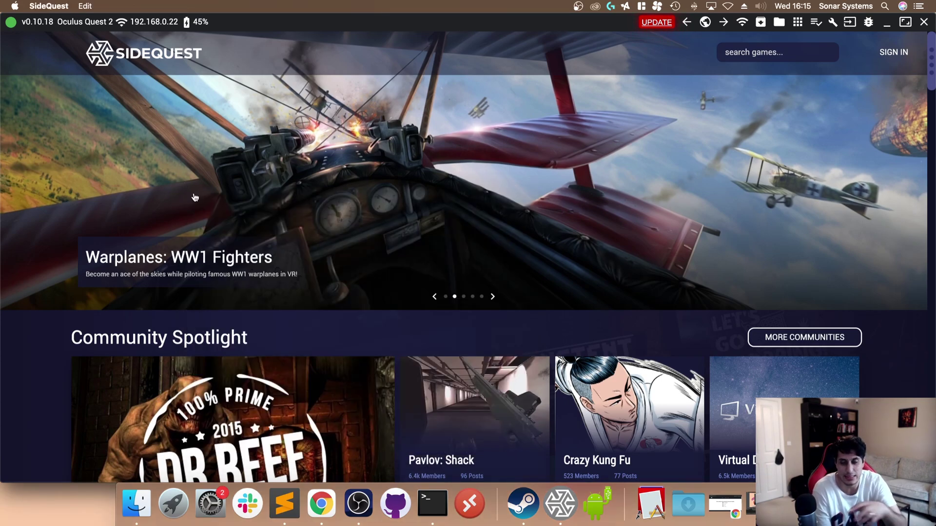
{"action": "left_click", "coordinate": [779, 23]}
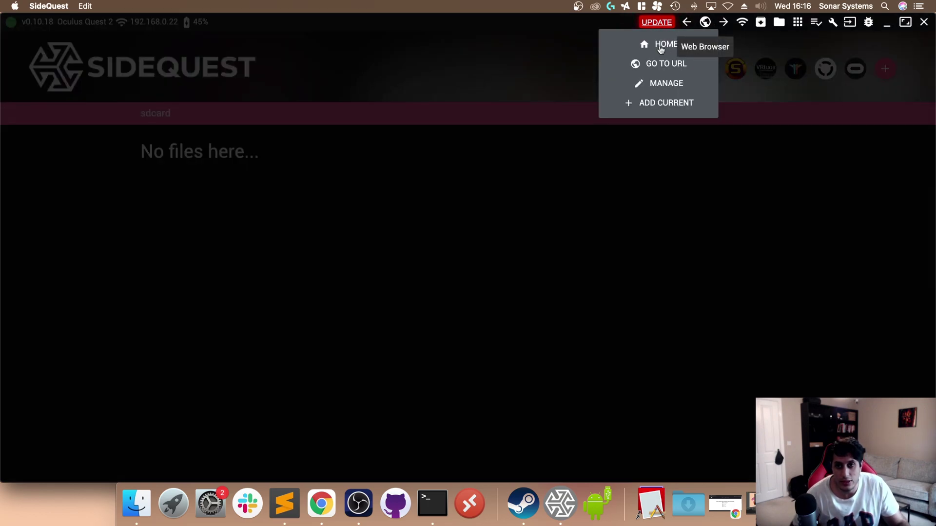
{"action": "left_click", "coordinate": [764, 25]}
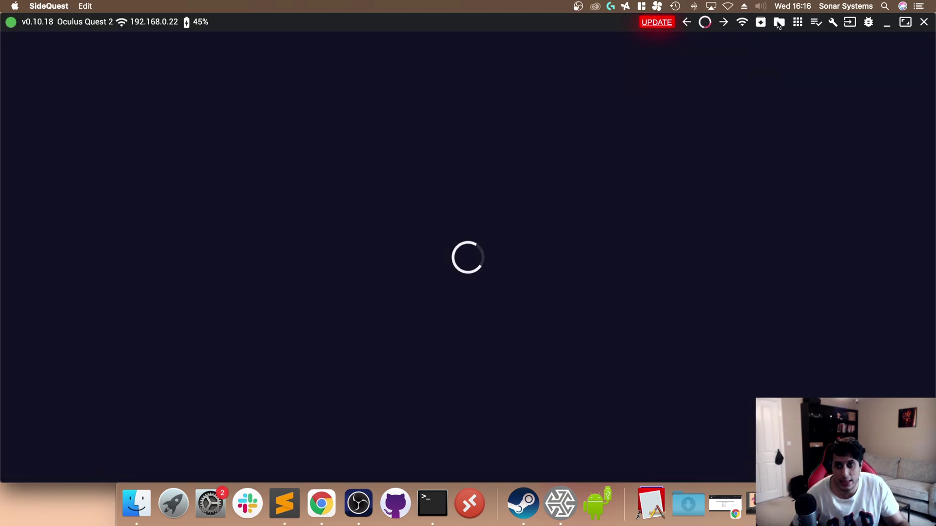
{"action": "scroll", "coordinate": [228, 351], "scroll_direction": "down", "scroll_amount": 3}
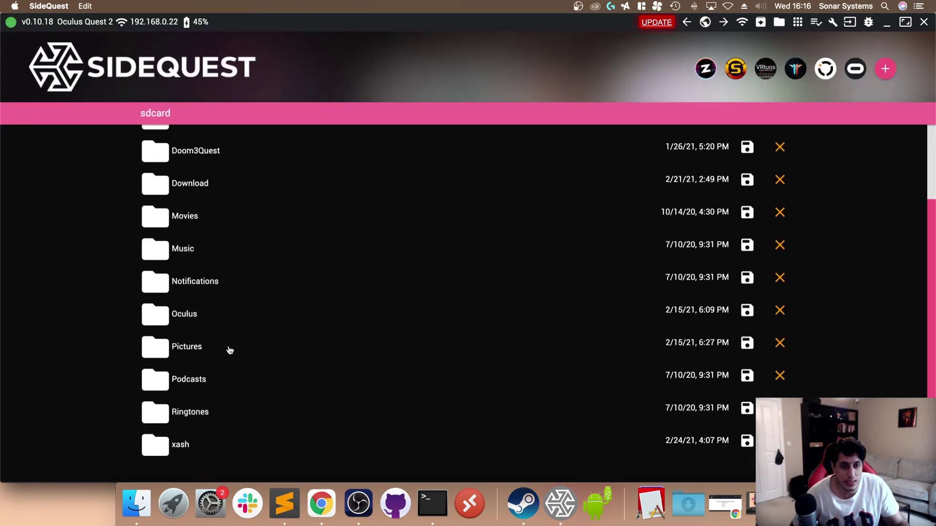
{"action": "left_click", "coordinate": [180, 445]}
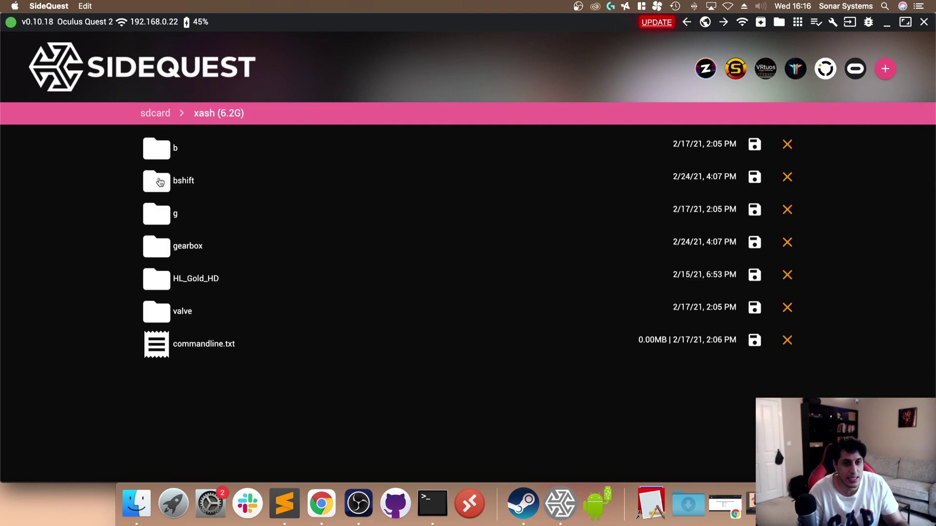
- Reposition the Finder window and select the bshift and gearbox folders
{"action": "left_click", "coordinate": [129, 521]}
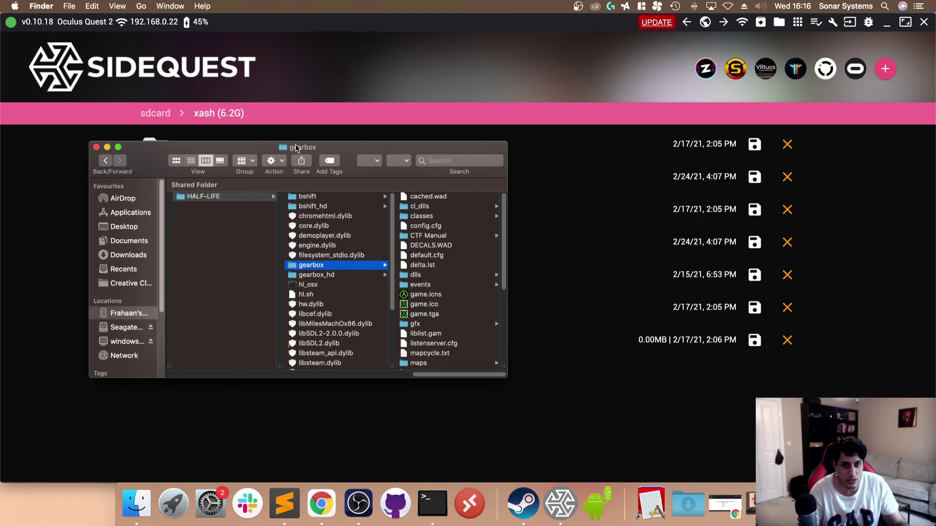
{"action": "left_click_drag", "start_coordinate": [300, 149], "coordinate": [561, 230]}
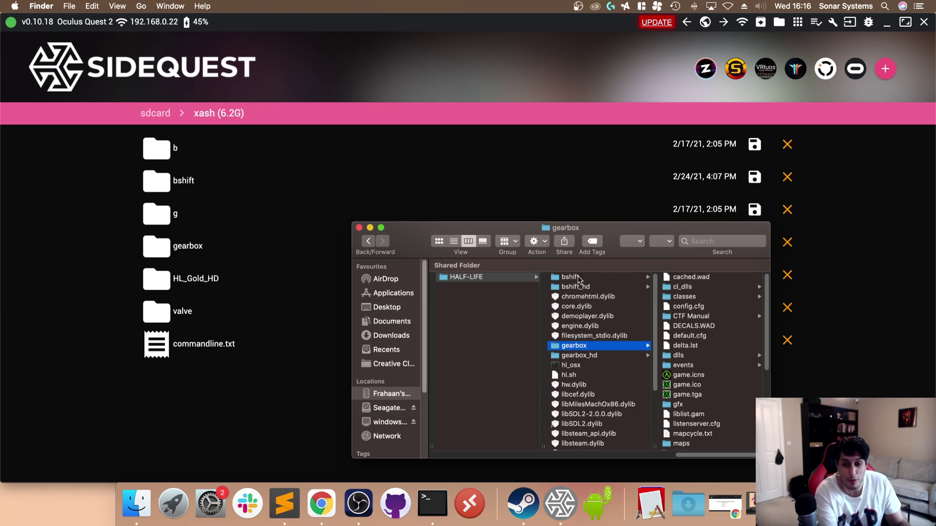
{"action": "left_click", "coordinate": [577, 277], "text": "super"}
{"action": "mouse_move", "coordinate": [575, 281]}
{"action": "left_mouse_down"}
{"action": "mouse_move", "coordinate": [198, 412]}
{"action": "mouse_move", "coordinate": [594, 282]}
{"action": "mouse_move", "coordinate": [223, 388]}
{"action": "mouse_move", "coordinate": [354, 330]}
{"action": "mouse_move", "coordinate": [561, 278]}
{"action": "left_mouse_up"}
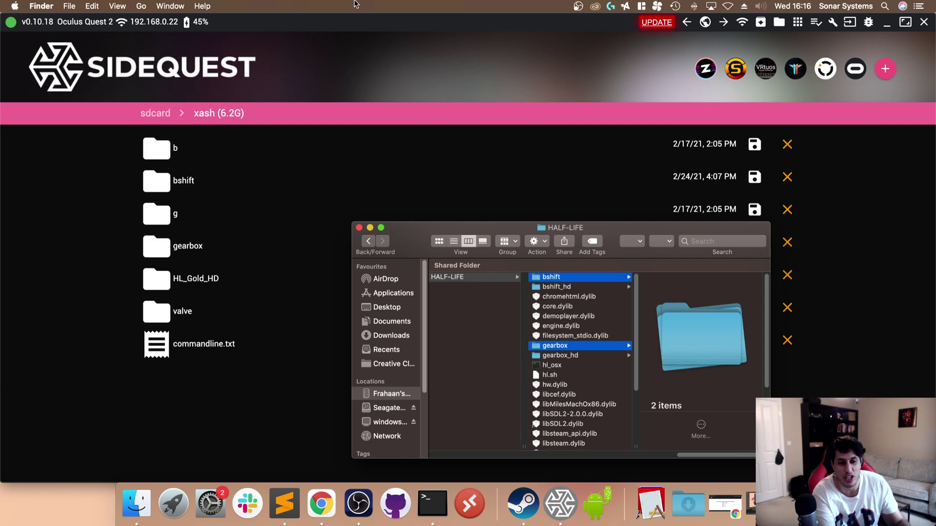
- Delete the old bshift and gearbox folders from the headset's xash folder
{"action": "left_click", "coordinate": [186, 453]}
{"action": "left_click", "coordinate": [787, 177]}
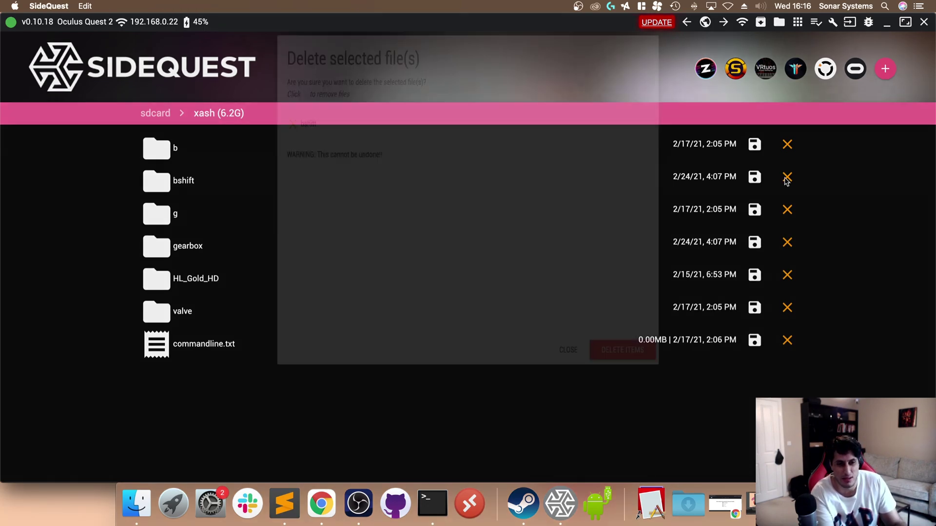
{"action": "left_click", "coordinate": [669, 383]}
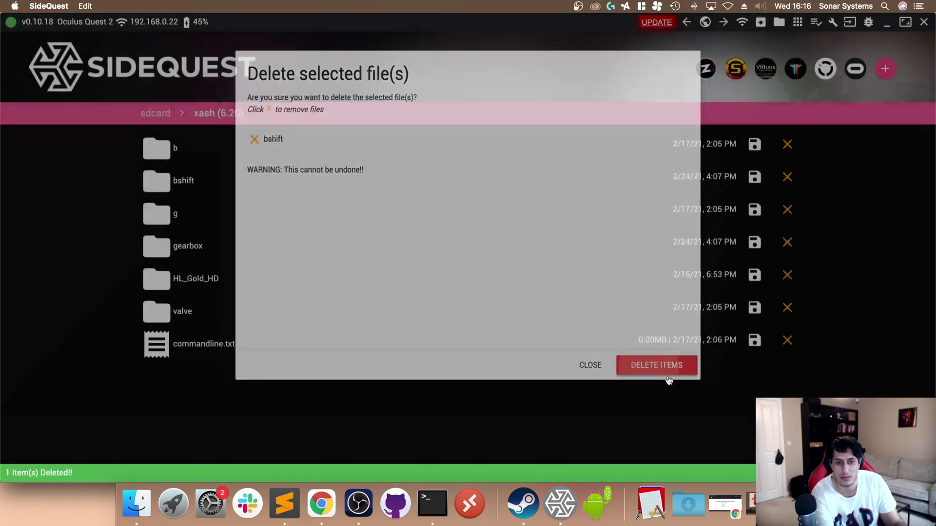
{"action": "left_click", "coordinate": [786, 210]}
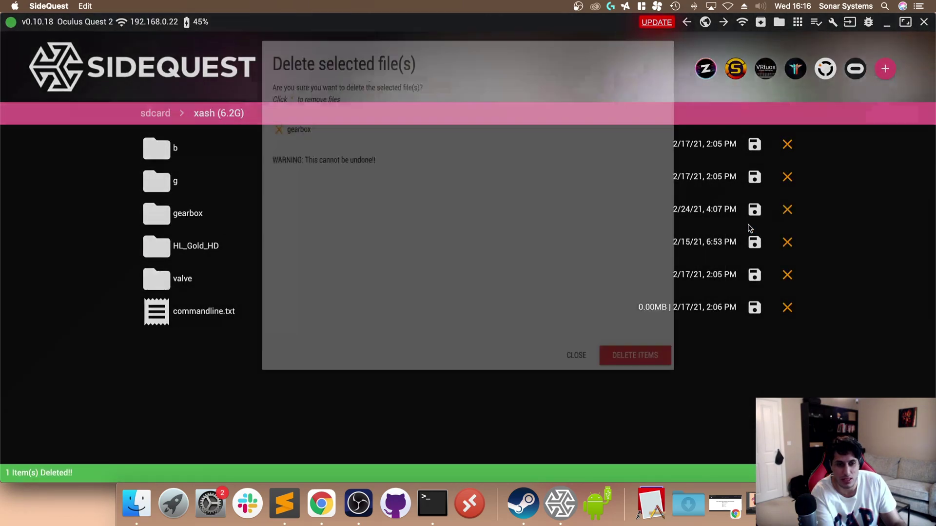
{"action": "left_click", "coordinate": [663, 372]}
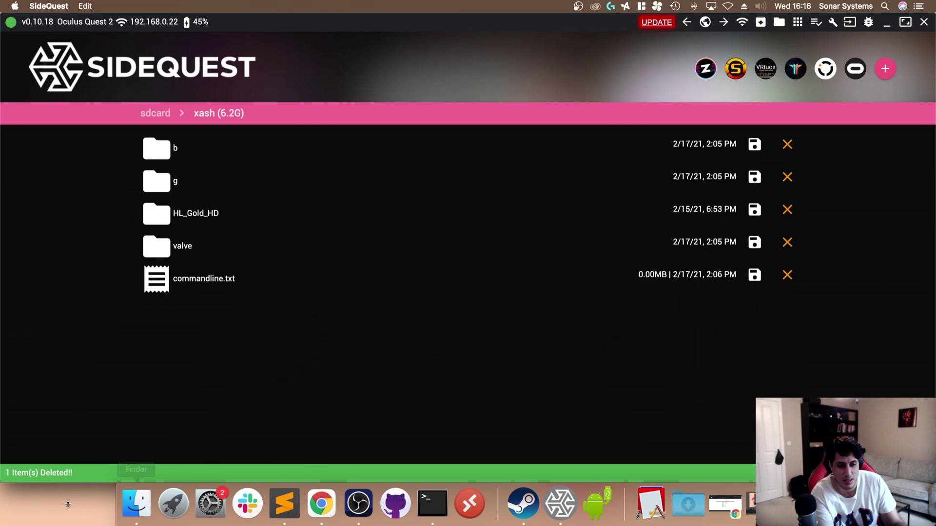
- Copy the fresh bshift folder from Finder into xash and check the upload tasks
{"action": "left_click", "coordinate": [139, 493]}
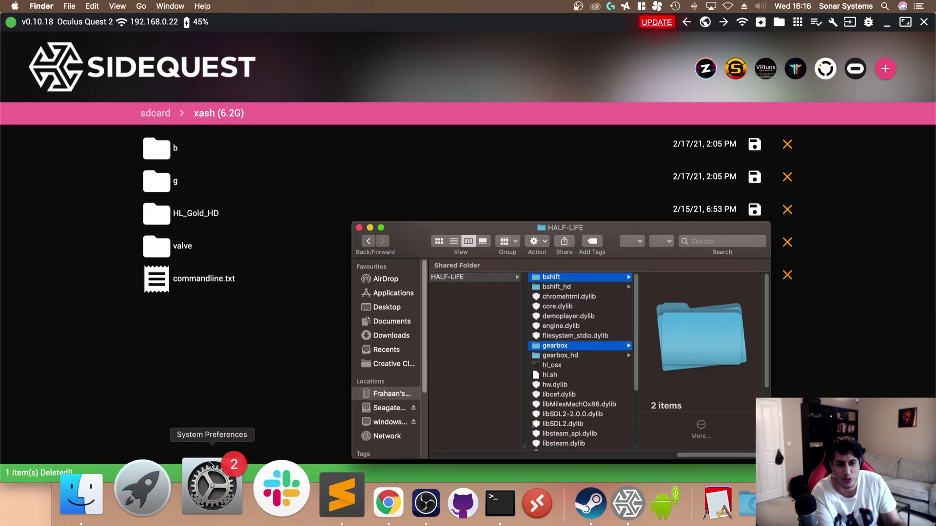
{"action": "left_click", "coordinate": [560, 328]}
{"action": "left_click", "coordinate": [274, 316]}
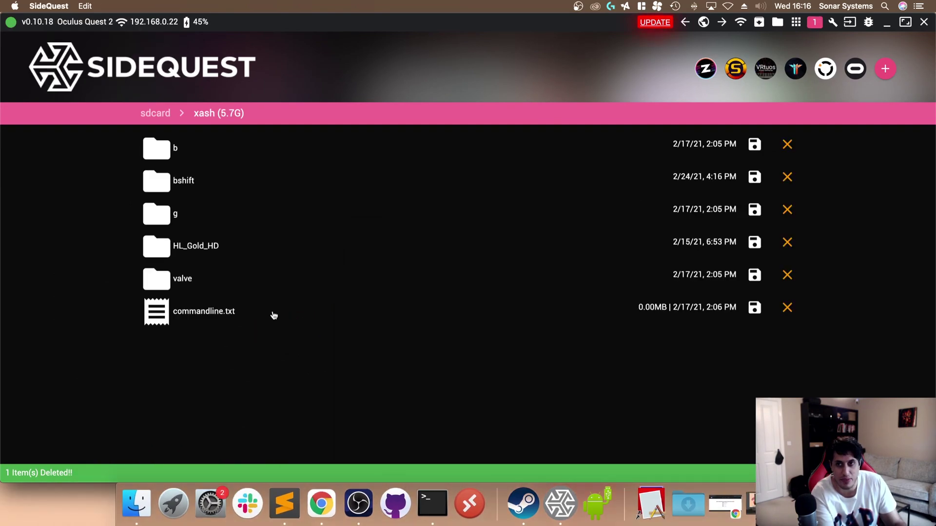
{"action": "left_click", "coordinate": [815, 22]}
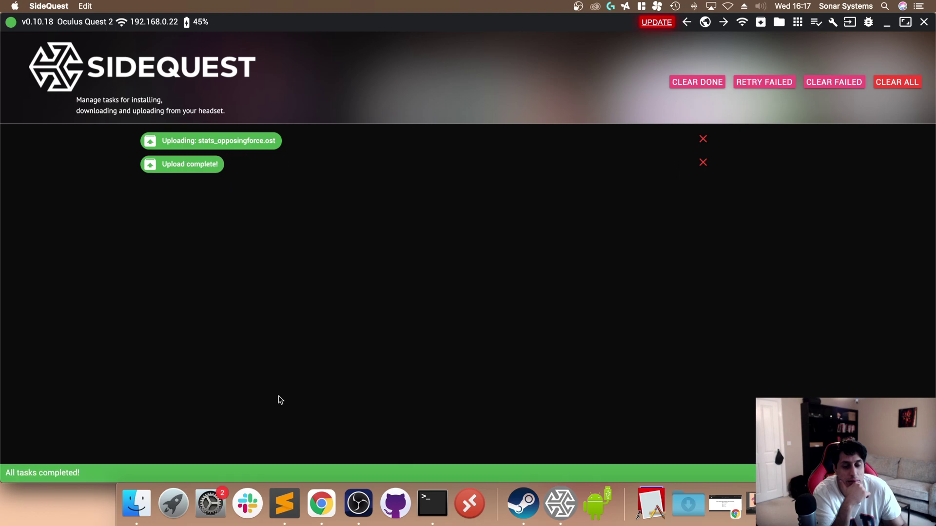
- Reopen the headset's xash folder, drag gearbox in from Finder, and review the completed tasks
{"action": "left_click", "coordinate": [780, 23]}
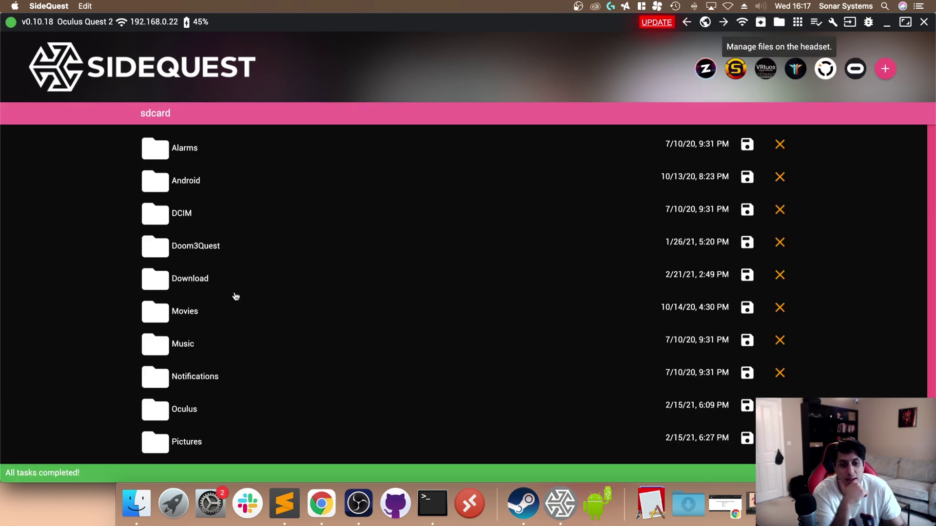
{"action": "scroll", "coordinate": [234, 292], "scroll_direction": "down", "scroll_amount": 2}
{"action": "left_click", "coordinate": [171, 442]}
{"action": "left_click", "coordinate": [137, 502]}
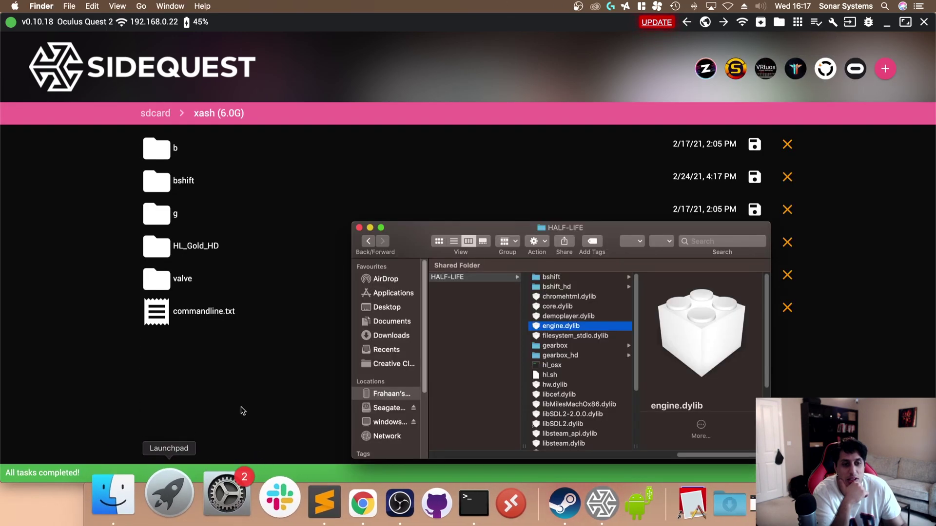
{"action": "left_click_drag", "start_coordinate": [549, 351], "coordinate": [236, 383]}
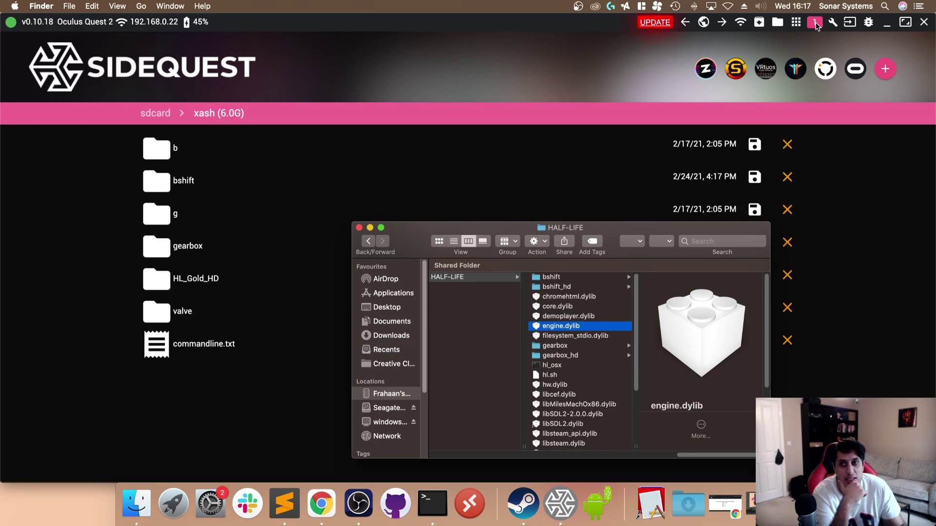
{"action": "left_click", "coordinate": [814, 22]}
{"action": "left_click", "coordinate": [815, 22]}
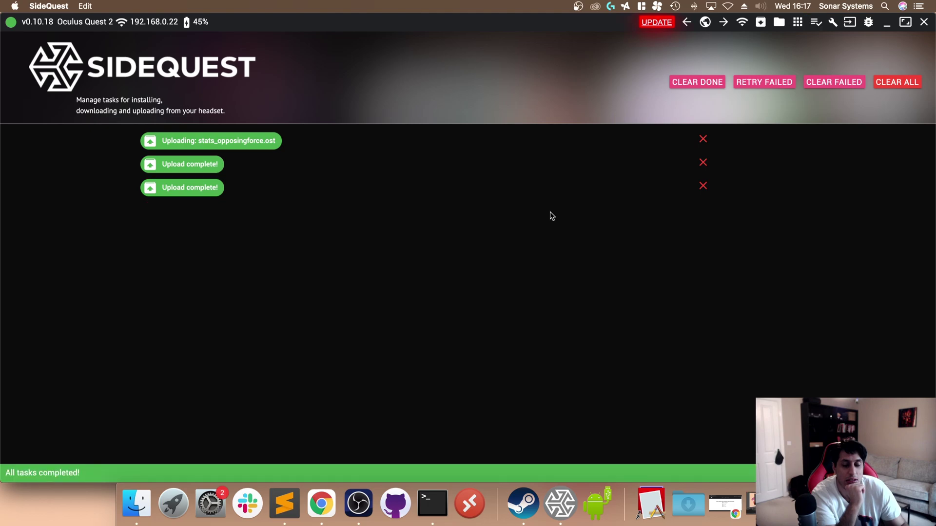
- Open the headset's xash folder and select commandline.txt
{"action": "left_click", "coordinate": [779, 22]}
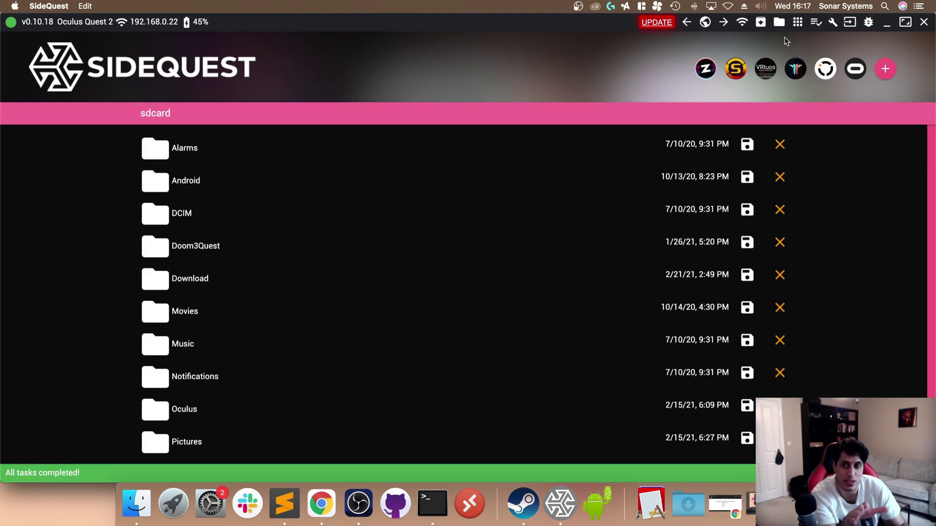
{"action": "scroll", "coordinate": [279, 405], "scroll_direction": "down", "scroll_amount": 3}
{"action": "left_click", "coordinate": [201, 445]}
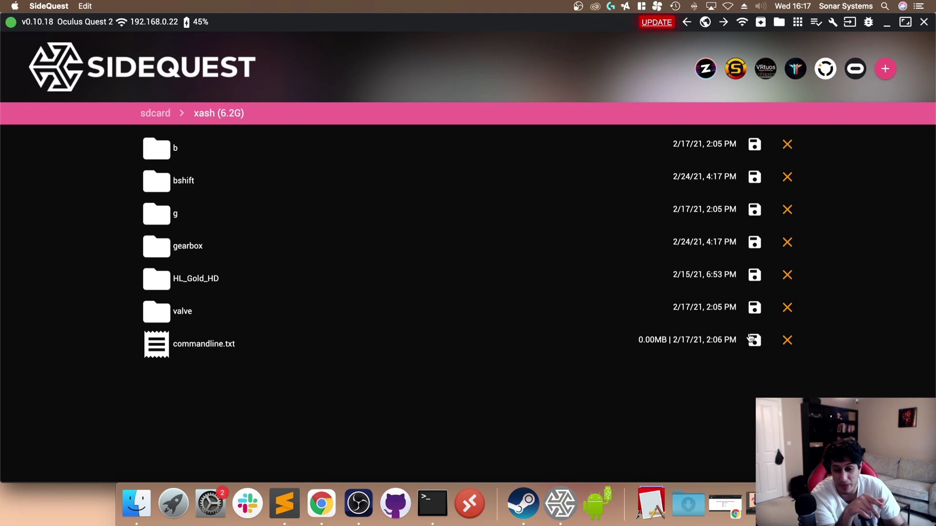
{"action": "left_click", "coordinate": [200, 352]}
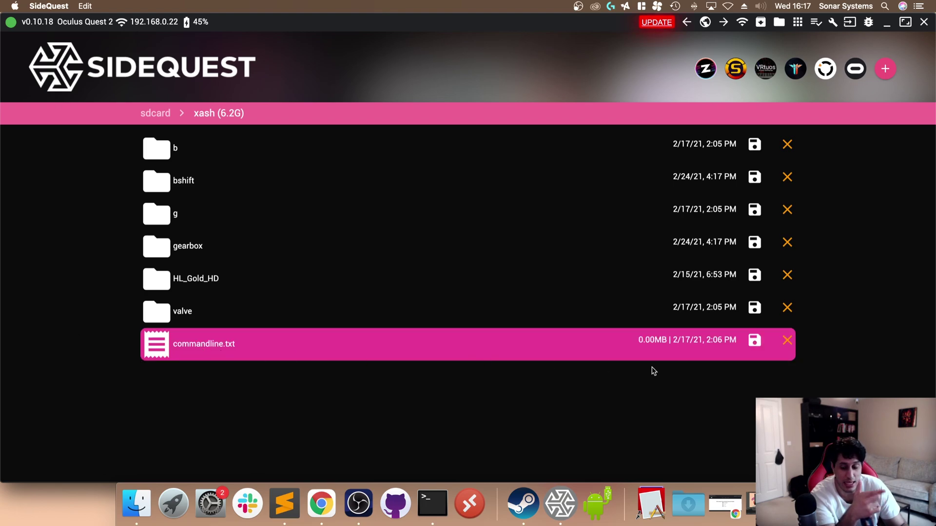
- Save commandline.txt to the Mac's Desktop folder with SAVE TO PC
{"action": "left_click", "coordinate": [754, 340]}
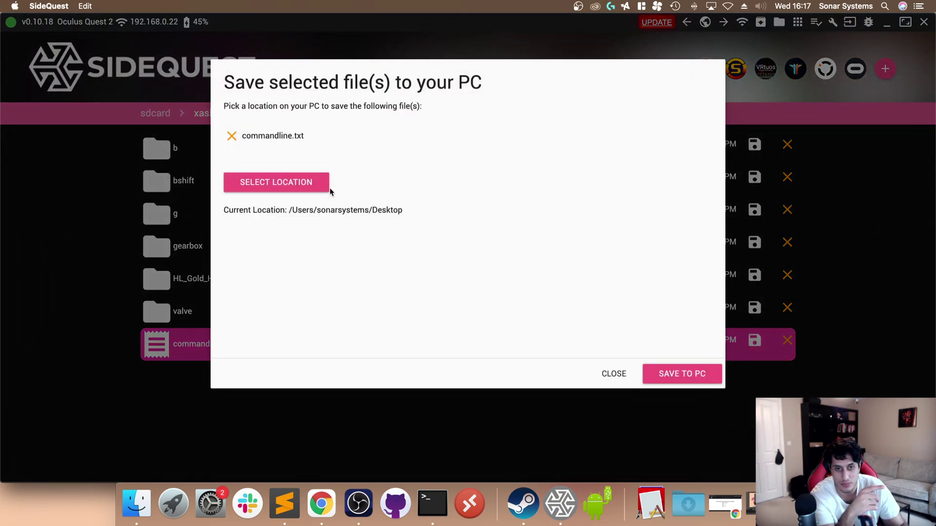
{"action": "left_click", "coordinate": [248, 181]}
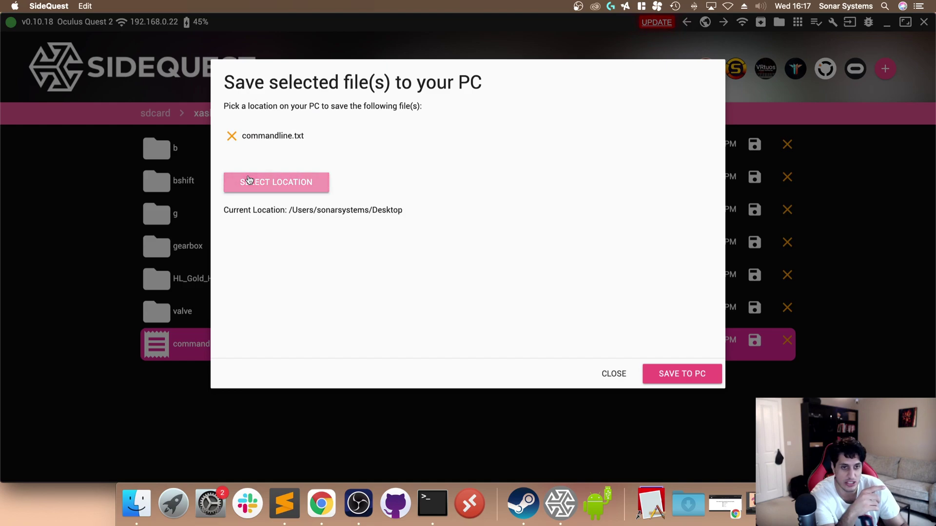
{"action": "left_click", "coordinate": [598, 302]}
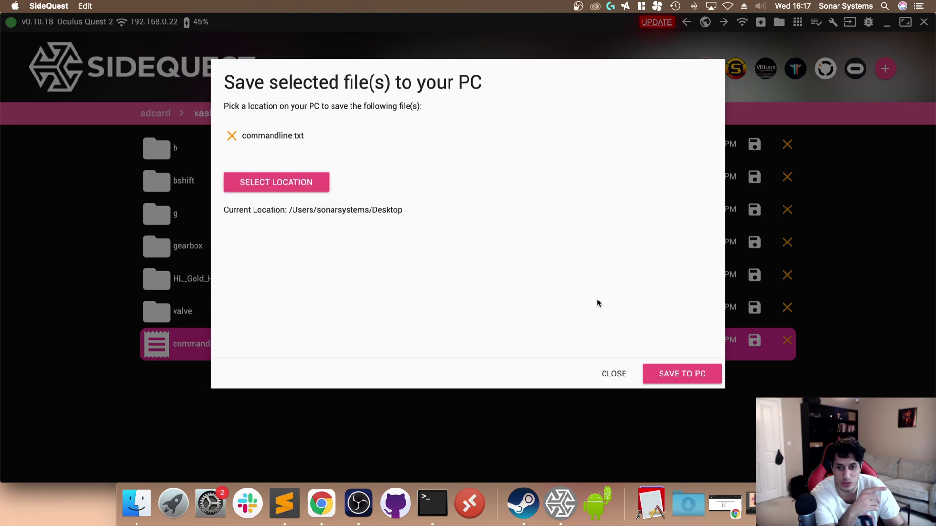
{"action": "left_click", "coordinate": [670, 367]}
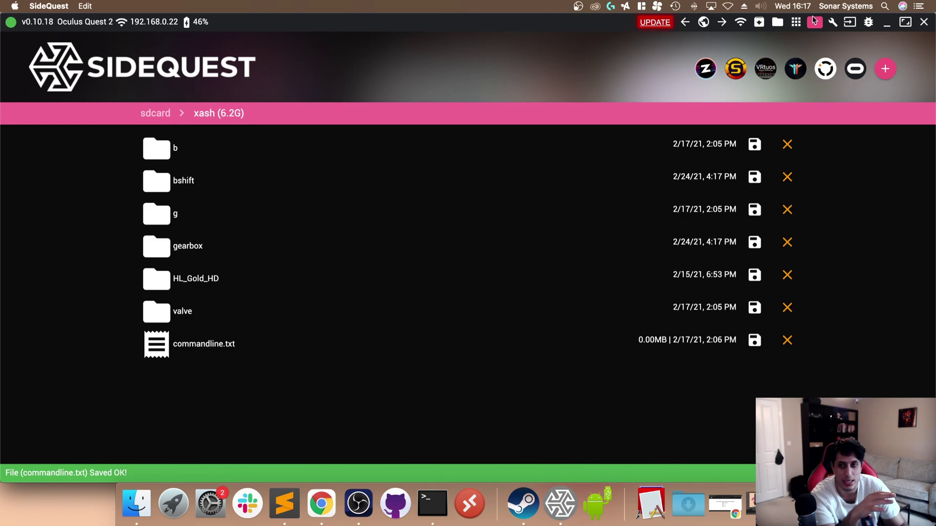
- Open commandline.txt in TextEdit, enlarge the text two steps, and widen the window to one line
{"action": "left_click", "coordinate": [887, 23]}
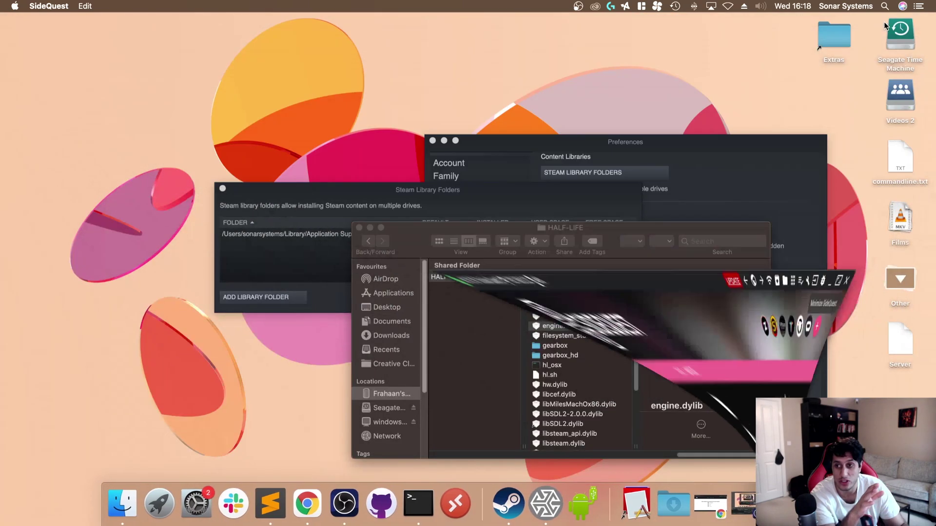
{"action": "double_click", "coordinate": [896, 159]}
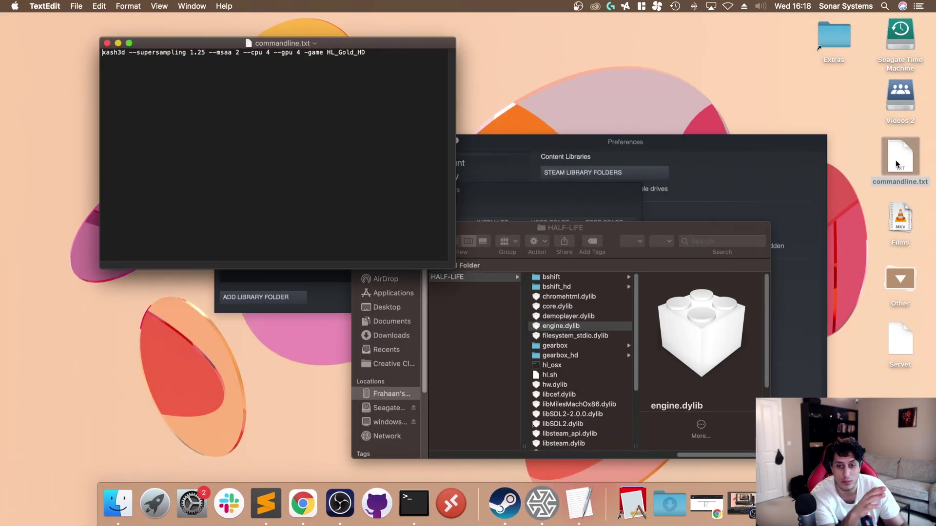
{"action": "key", "text": "super+a"}
{"action": "left_click", "coordinate": [295, 174]}
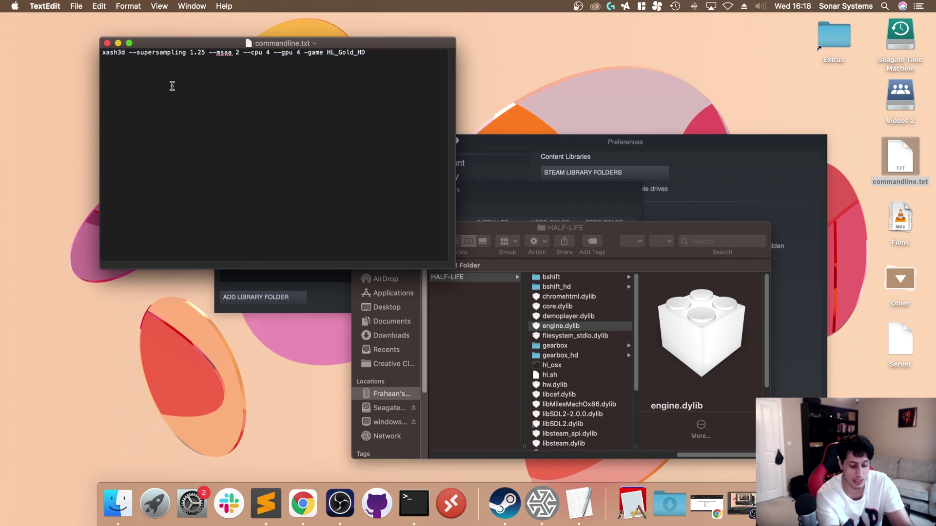
{"action": "key", "text": "super+plus"}
{"action": "key", "text": "super+plus"}
{"action": "key", "text": "super+plus"}
{"action": "key", "text": "super+plus"}
{"action": "key", "text": "super+plus"}
{"action": "key", "text": "super+plus"}
{"action": "key", "text": "super+plus"}
{"action": "key", "text": "super+plus"}
{"action": "key", "text": "super+plus"}
{"action": "key", "text": "super+plus"}
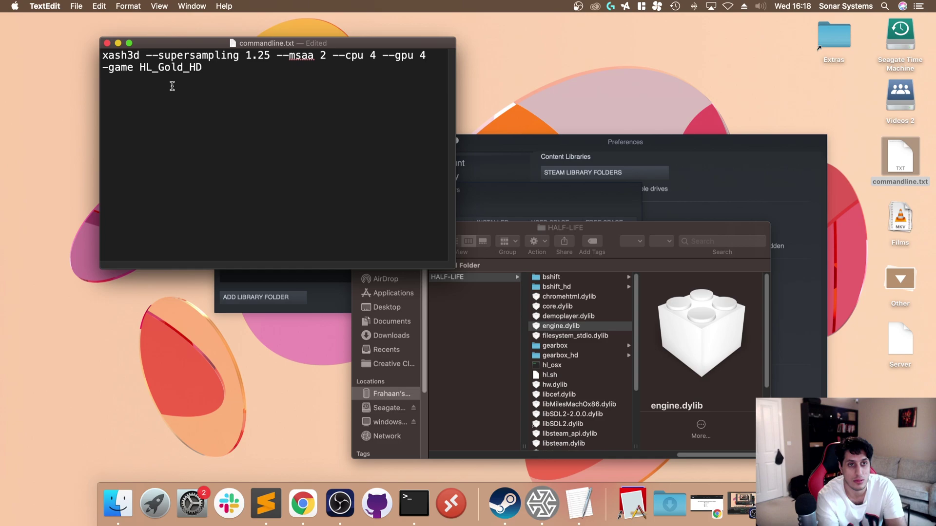
{"action": "key", "text": "super+plus"}
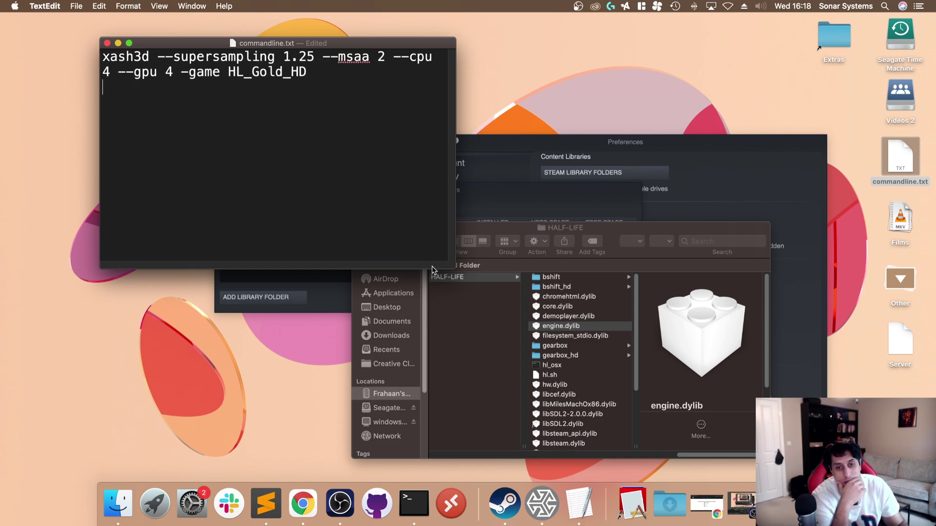
{"action": "left_click_drag", "start_coordinate": [453, 268], "coordinate": [832, 273]}
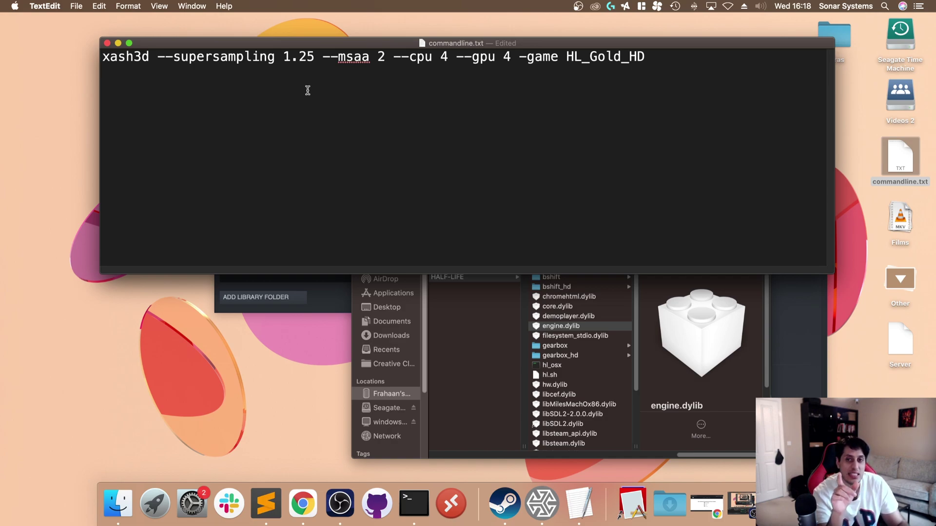
- Replace HL_Gold_HD at the end of the command with bshift, correcting the autocorrected text
{"action": "left_click_drag", "start_coordinate": [691, 73], "coordinate": [422, 284]}
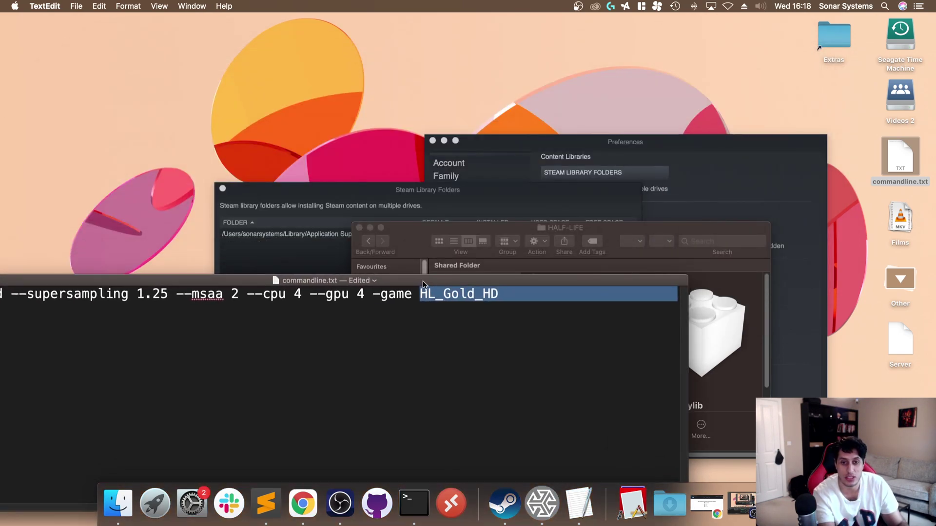
{"action": "key", "text": "BackSpace"}
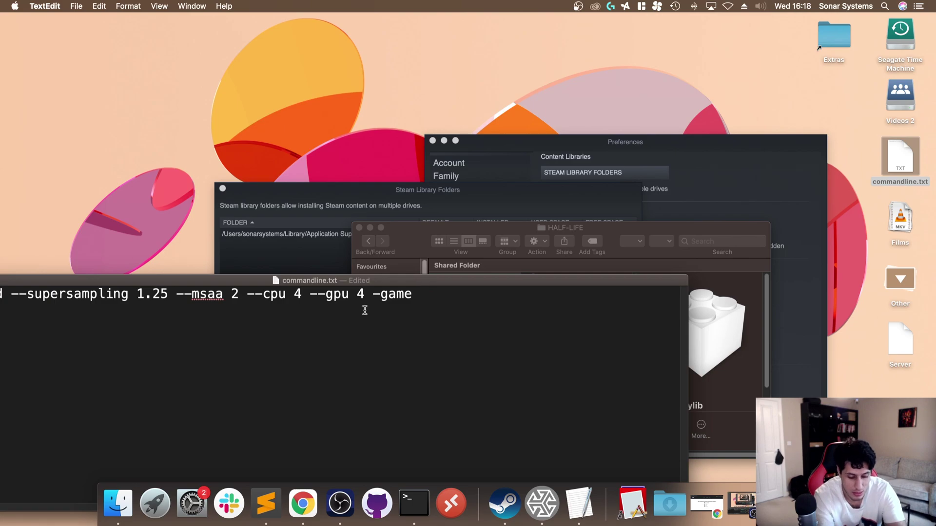
{"action": "type", "text": "gearbox"}
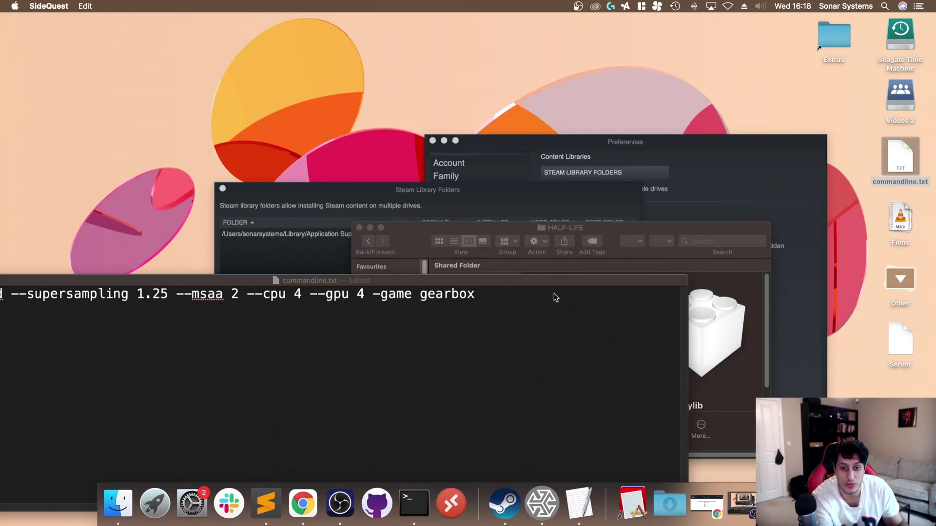
{"action": "double_click", "coordinate": [469, 294]}
{"action": "type", "text": "bshift"}
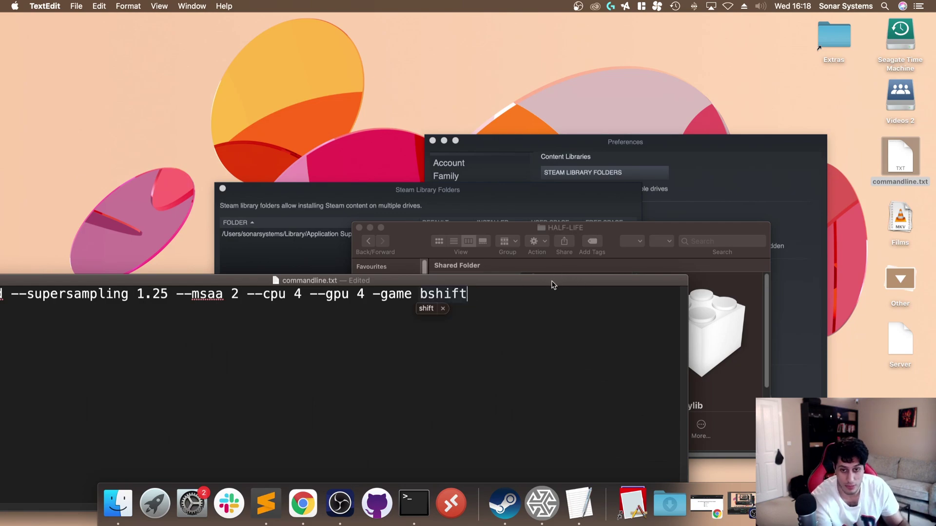
{"action": "left_click_drag", "start_coordinate": [554, 282], "coordinate": [584, 227]}
{"action": "key", "text": "alt+Left"}
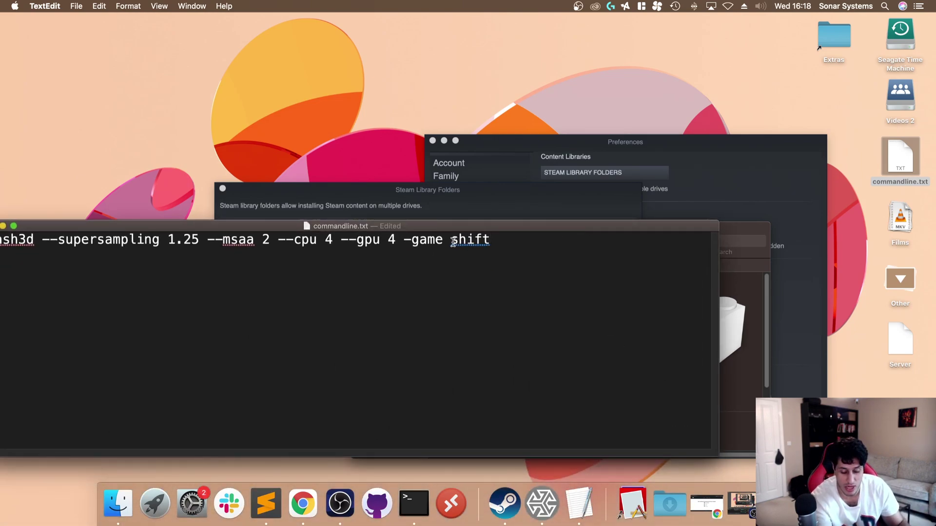
{"action": "type", "text": "b"}
{"action": "left_click", "coordinate": [449, 236]}
{"action": "key", "text": "super+shift+Left"}
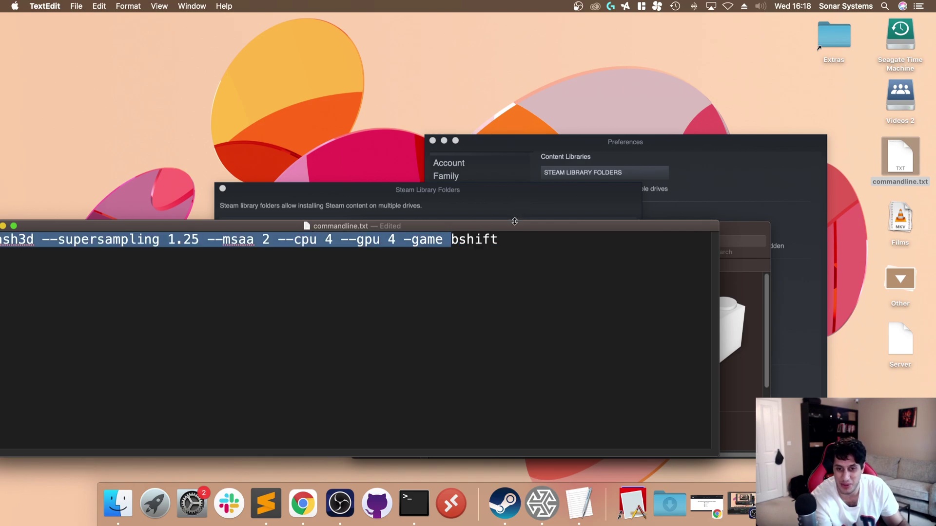
{"action": "left_click_drag", "start_coordinate": [517, 226], "coordinate": [570, 206]}
- Save commandline.txt, reopen it to confirm it ends in -game bshift, then close it
{"action": "key", "text": "super+s"}
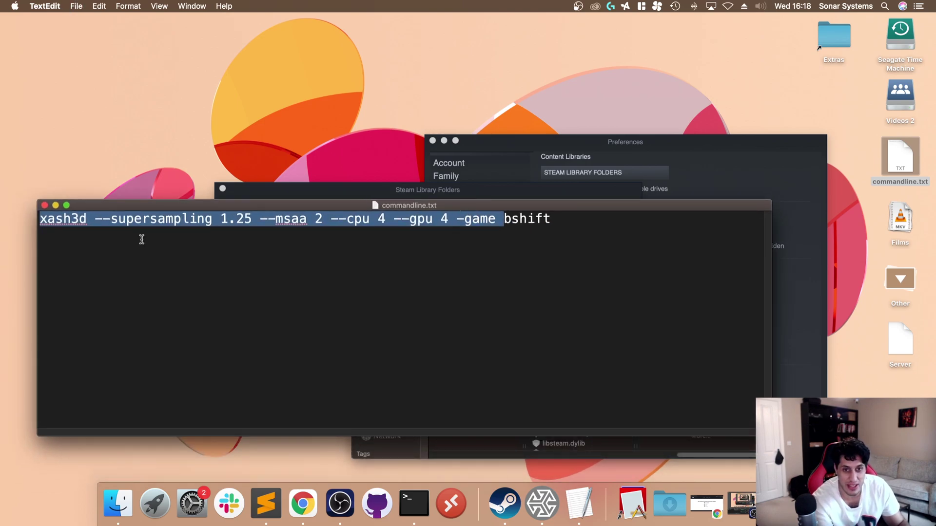
{"action": "left_click", "coordinate": [44, 206]}
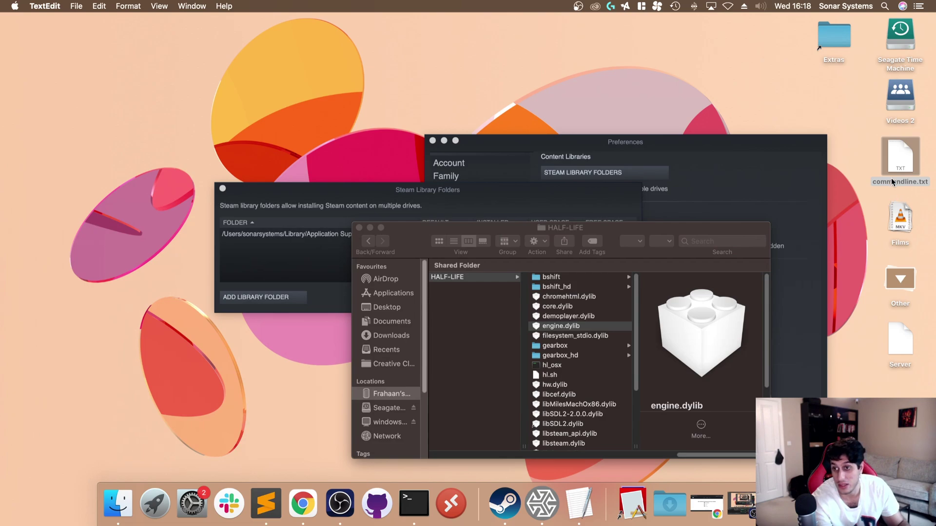
{"action": "double_click", "coordinate": [897, 164]}
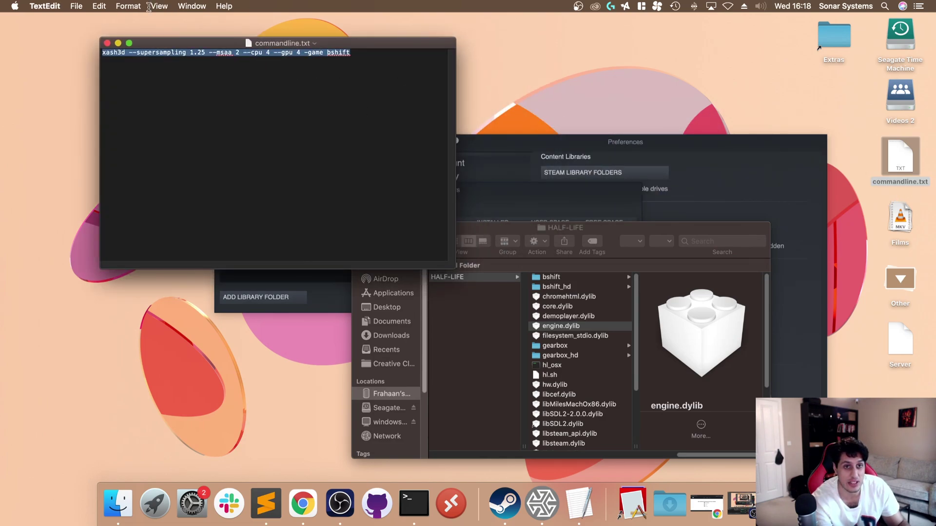
{"action": "key", "text": "super+a"}
{"action": "left_click", "coordinate": [363, 108]}
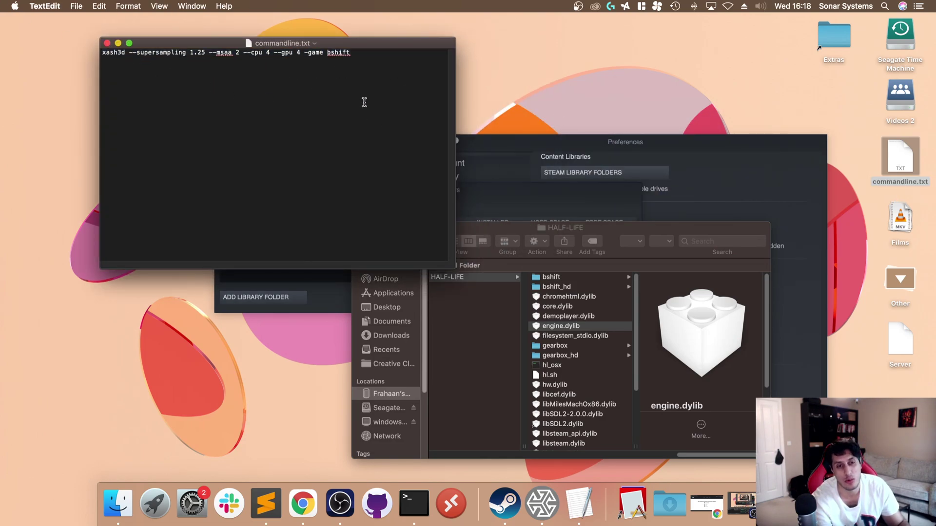
{"action": "key", "text": "super+a"}
{"action": "left_click", "coordinate": [383, 162]}
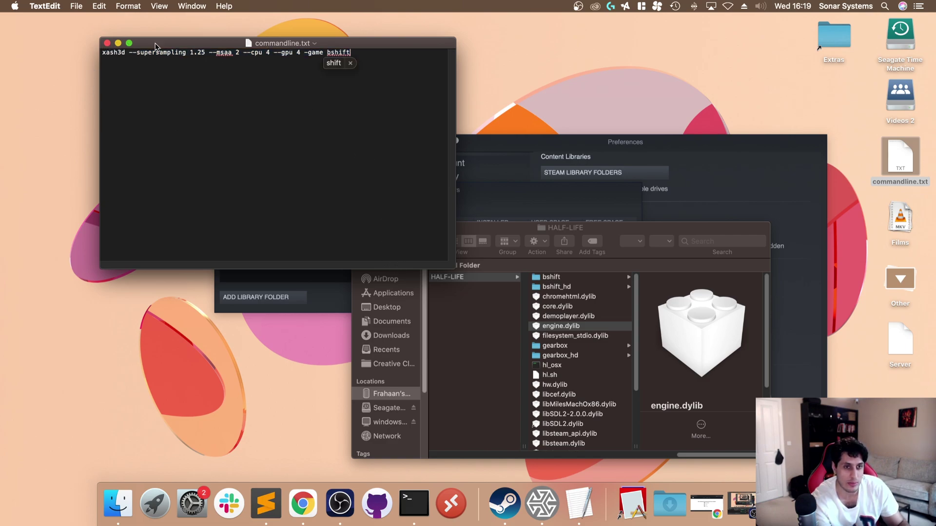
{"action": "left_click", "coordinate": [107, 43]}
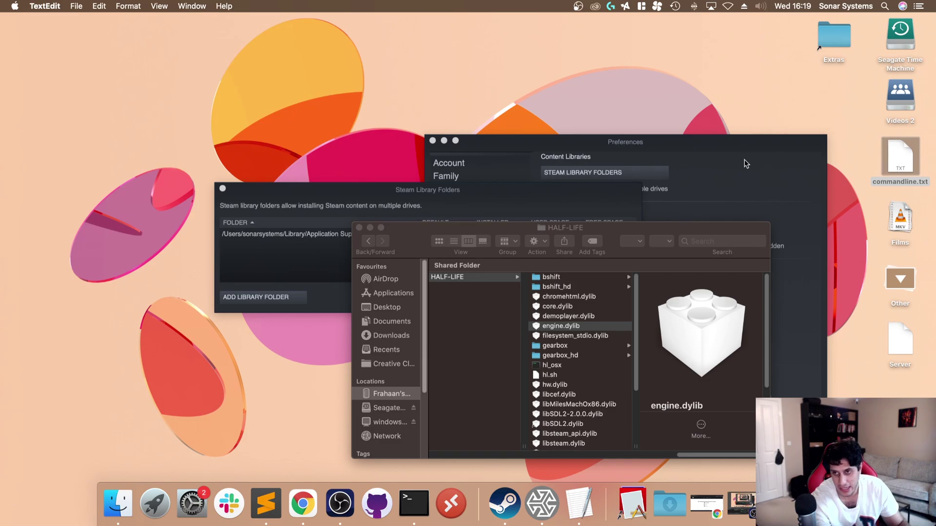
- Delete the old commandline.txt from xash and upload the edited Desktop copy in its place
{"action": "key", "text": "super+Tab"}
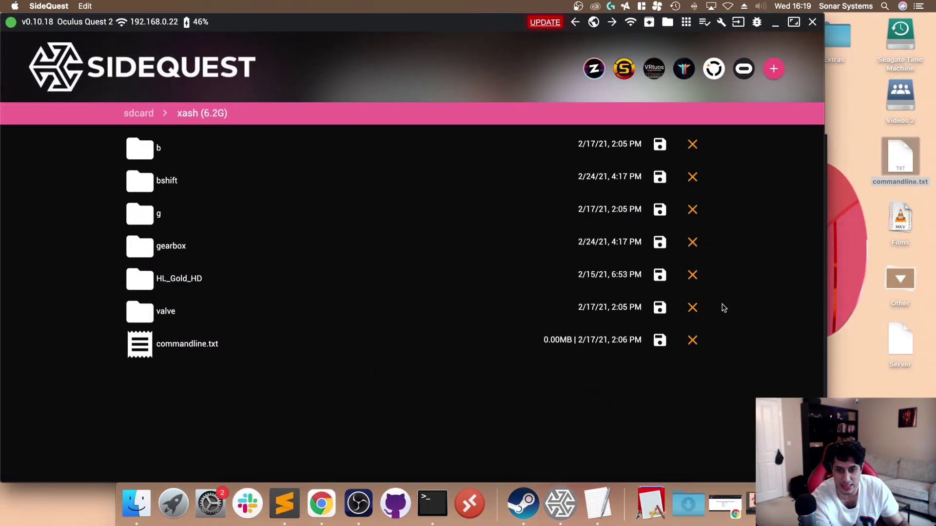
{"action": "left_click", "coordinate": [692, 340]}
{"action": "left_click", "coordinate": [607, 373]}
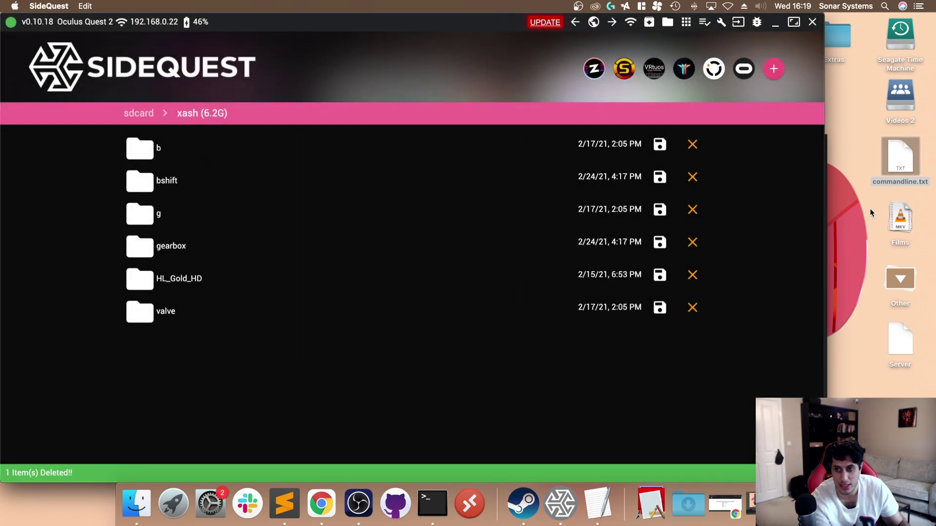
{"action": "left_click_drag", "start_coordinate": [893, 170], "coordinate": [374, 416]}
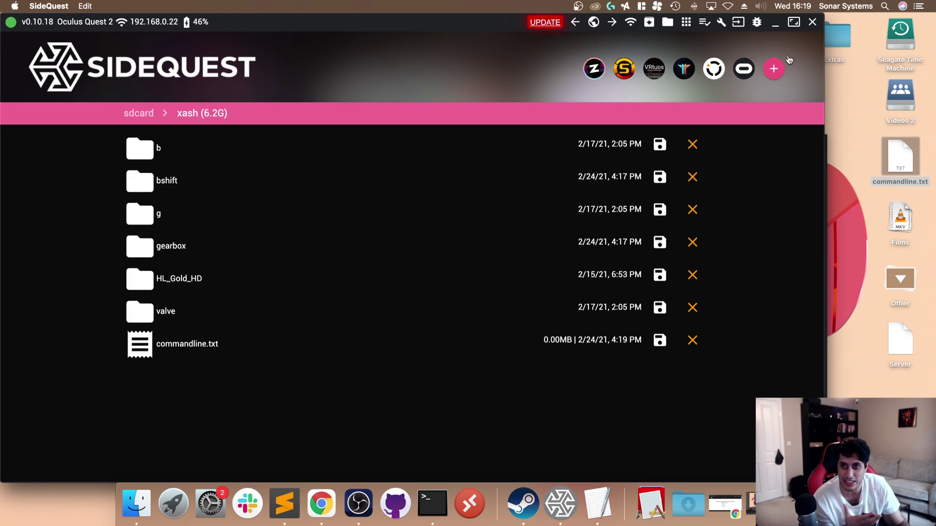
- Close SideQuest, confirming with EXIT SIDEQUEST NOW after one cancelled attempt
{"action": "left_click", "coordinate": [813, 22]}
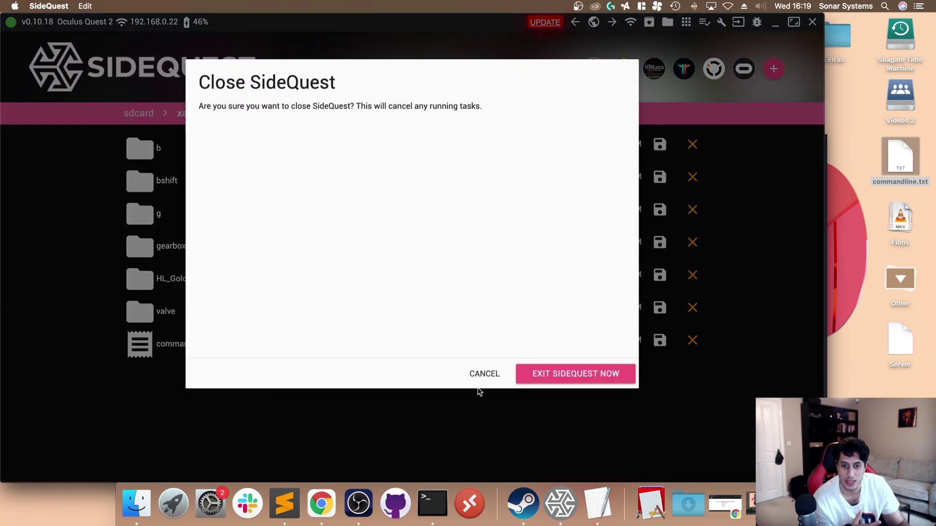
{"action": "left_click", "coordinate": [480, 382]}
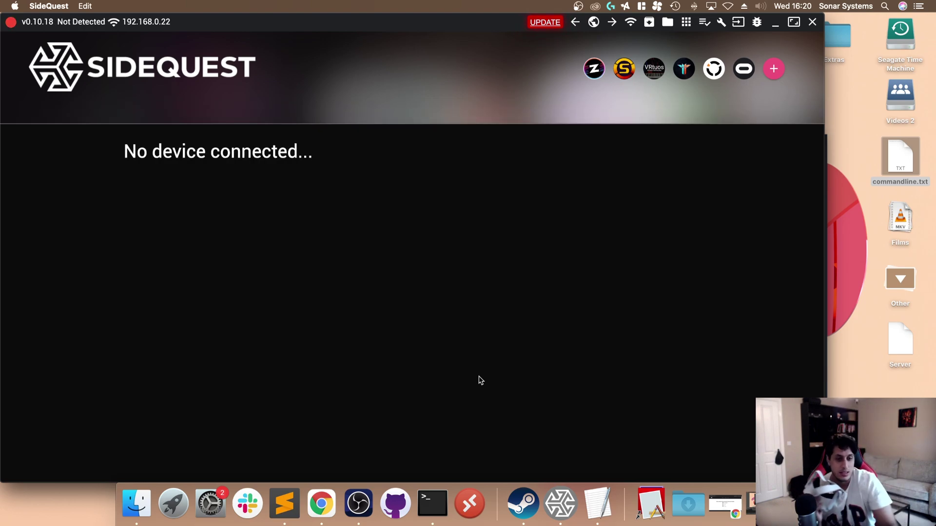
{"action": "left_click", "coordinate": [812, 21]}
{"action": "left_click", "coordinate": [577, 376]}
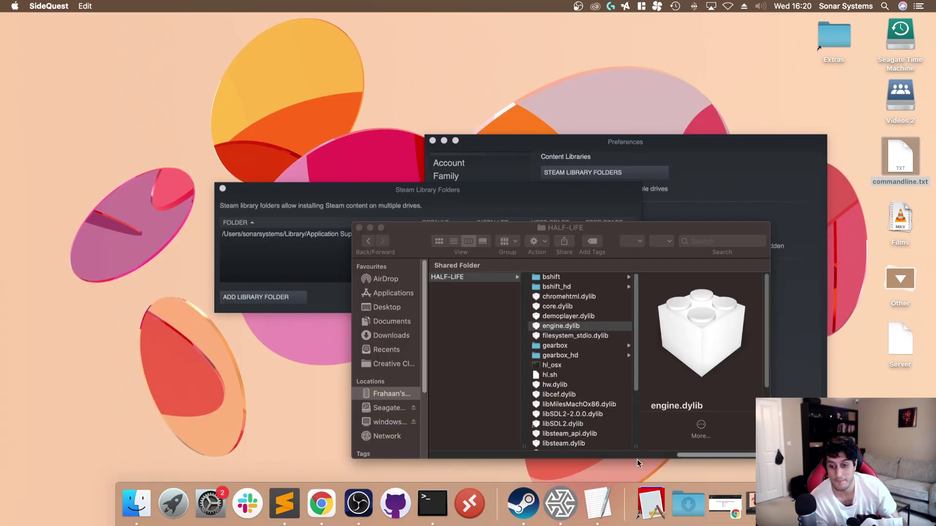
- Open the Chrome casting view to see the headset's Unknown Sources apps, including Lambda1VR
{"action": "left_click", "coordinate": [714, 504]}
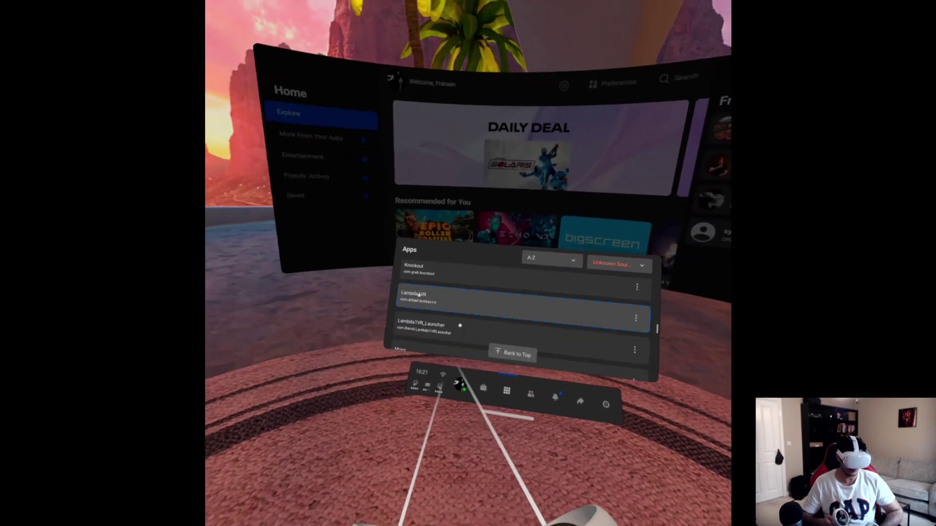
- Start Lambda1VR to play Blue Shift's opening tram ride, then pause to the in-game menu
{"action": "left_click", "coordinate": [467, 294]}
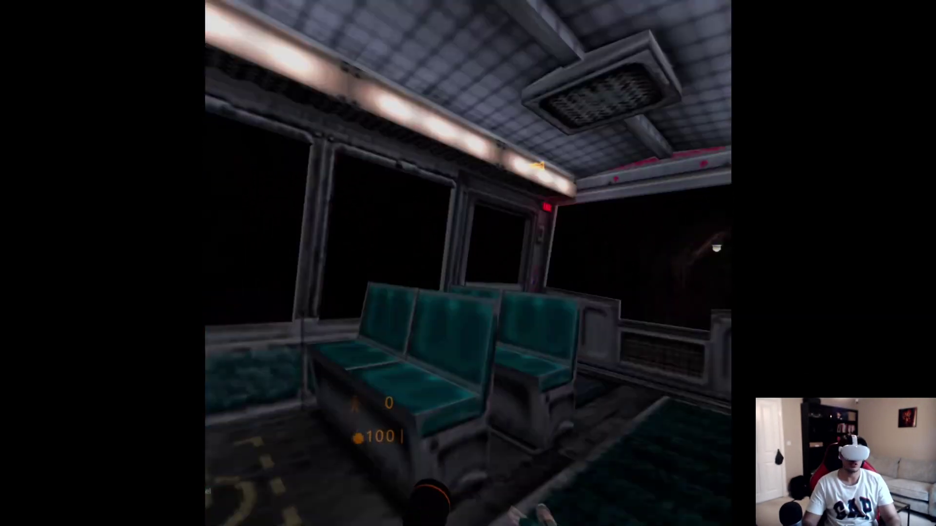
{"action": "key", "text": "Escape"}
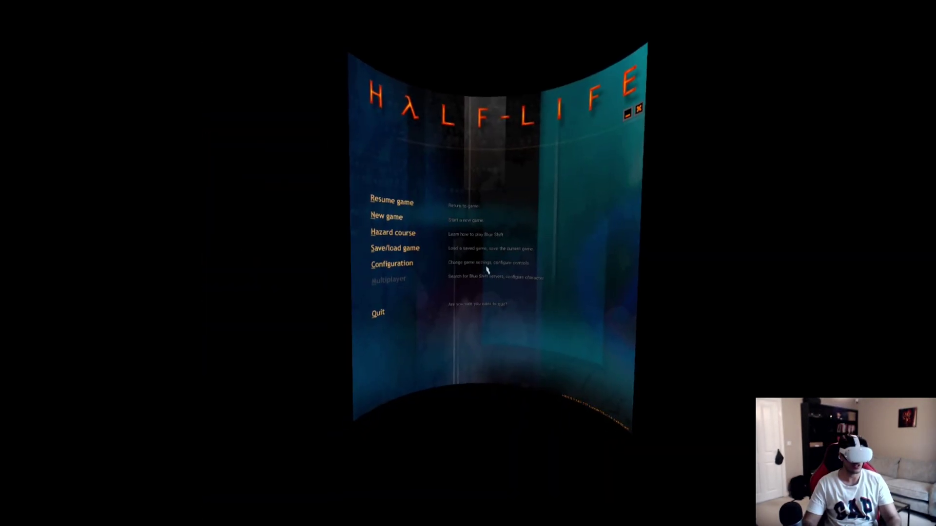